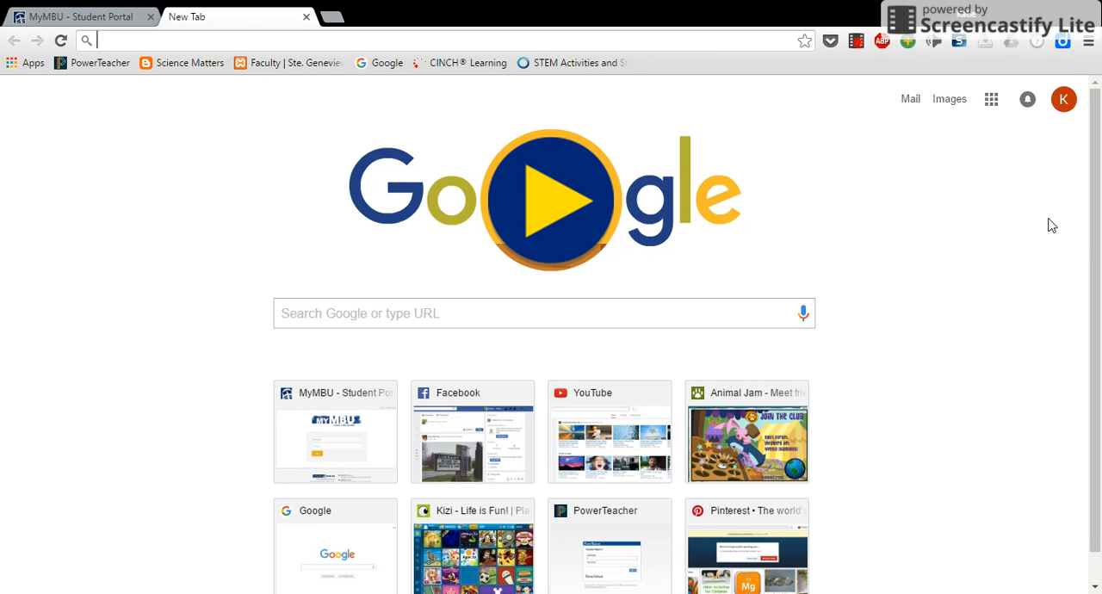
Open Google Forms from the list of Google apps
click(992, 102)
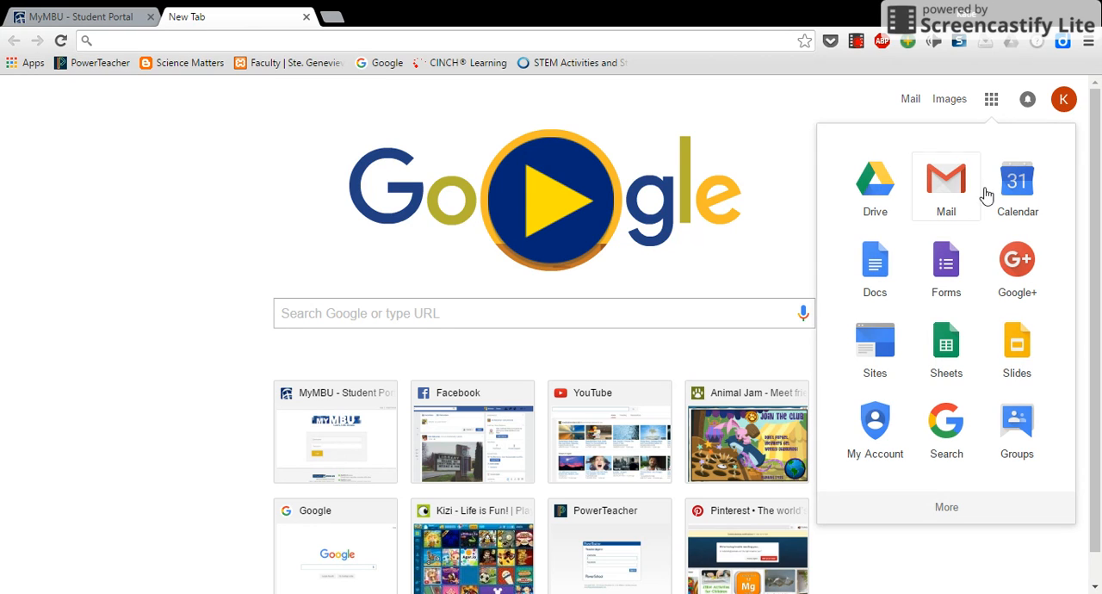
click(947, 282)
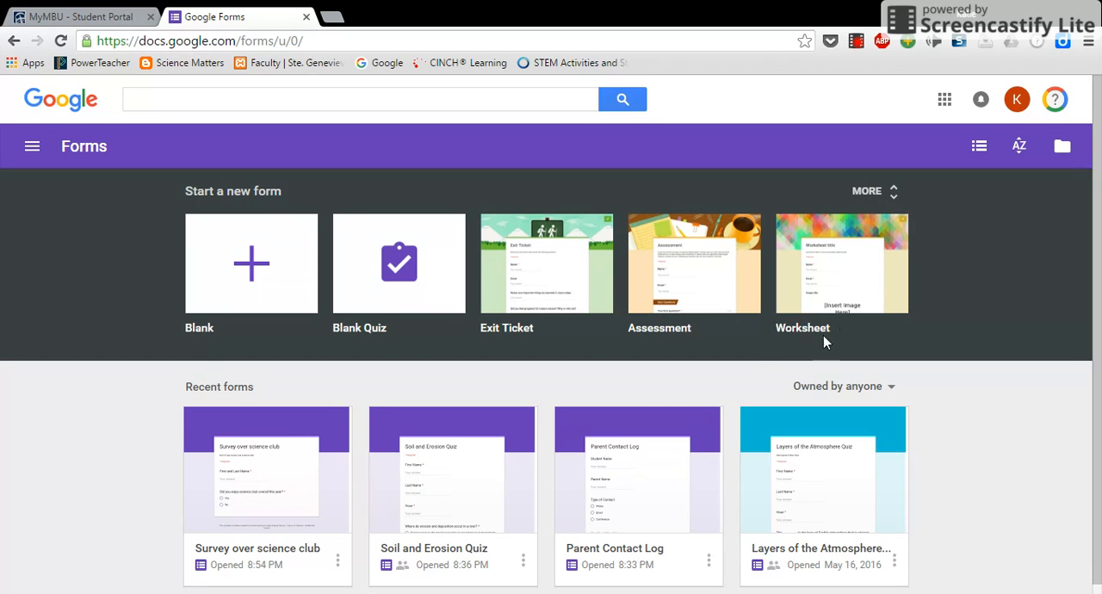
Look through the full template gallery, including the Education, Personal and Work categories, and return to the Forms home page
click(873, 191)
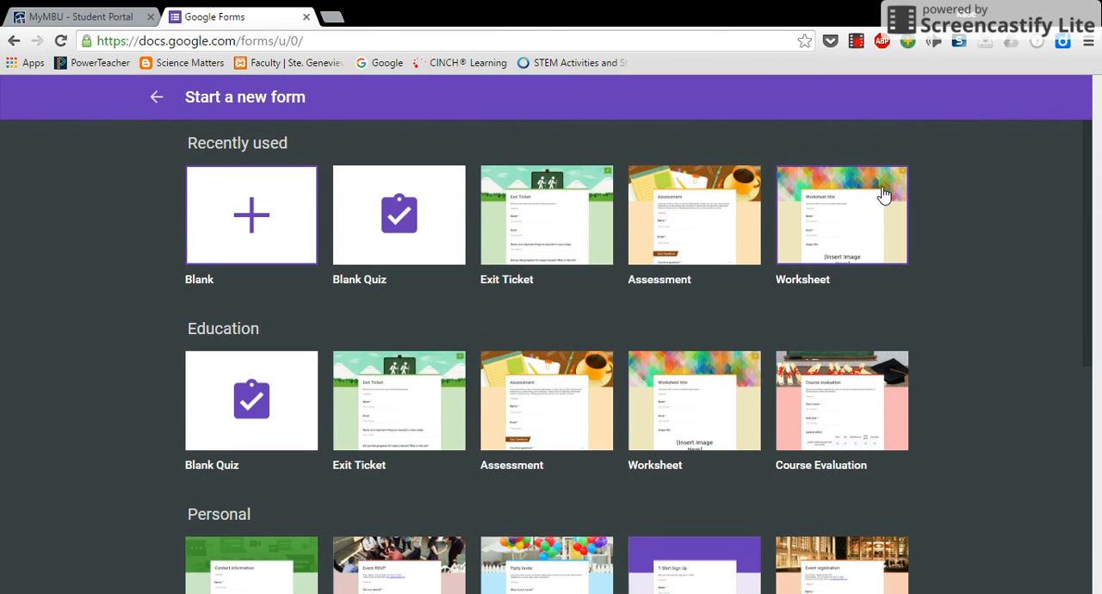
scroll(1024, 297, down, 1)
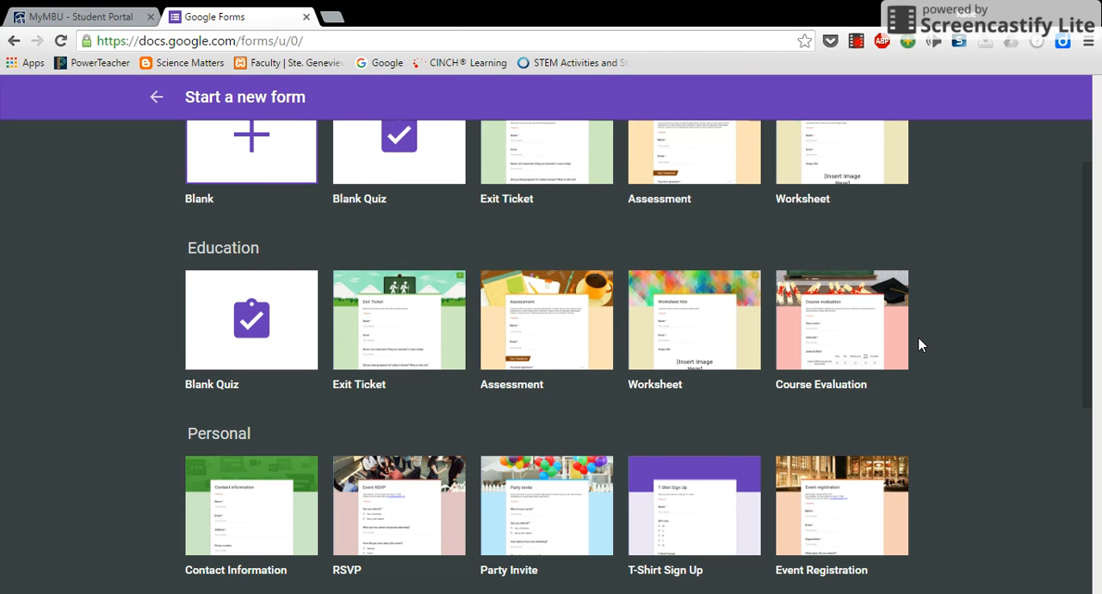
scroll(919, 345, down, 3)
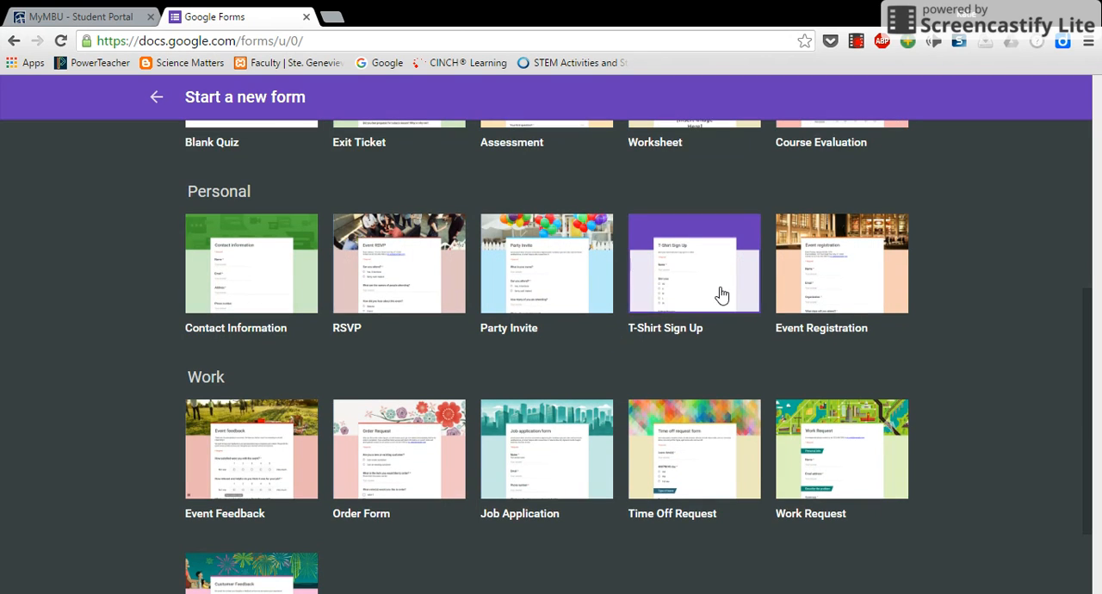
scroll(239, 439, down, 2)
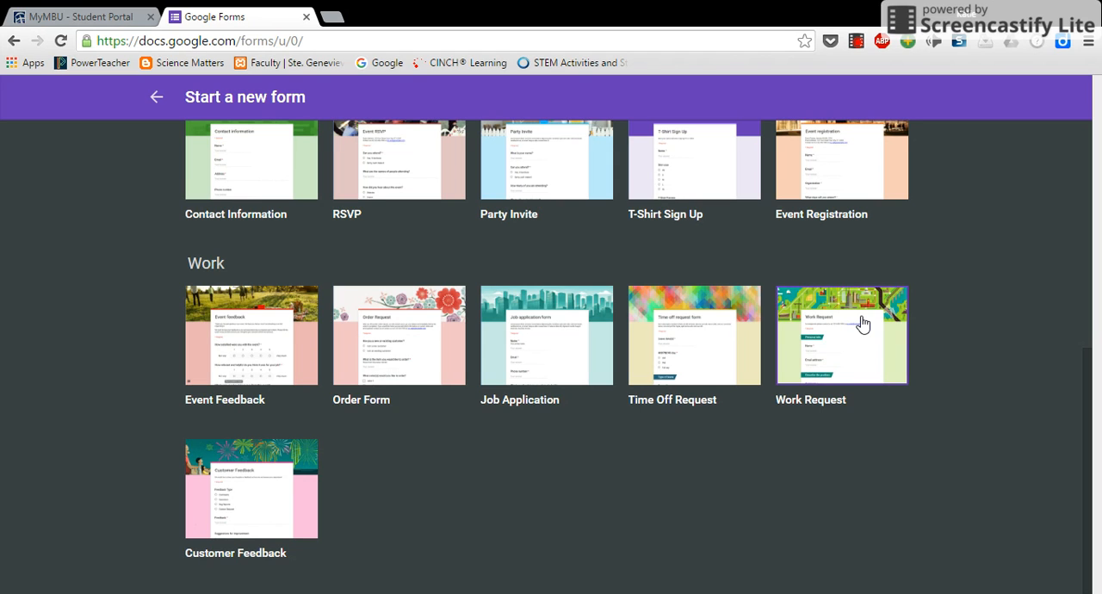
scroll(820, 362, up, 2)
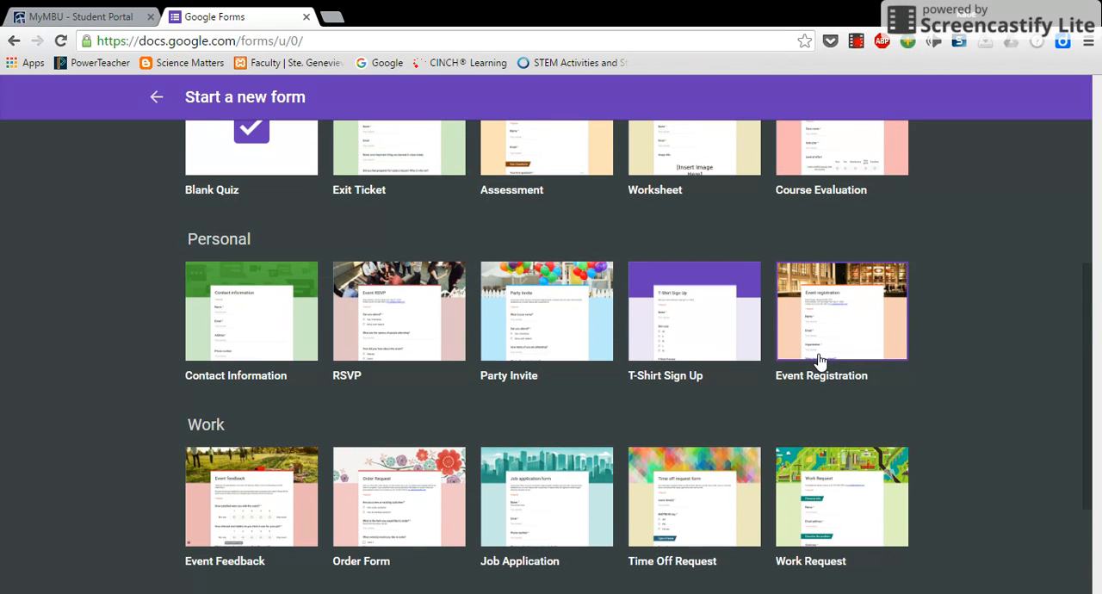
scroll(767, 392, up, 3)
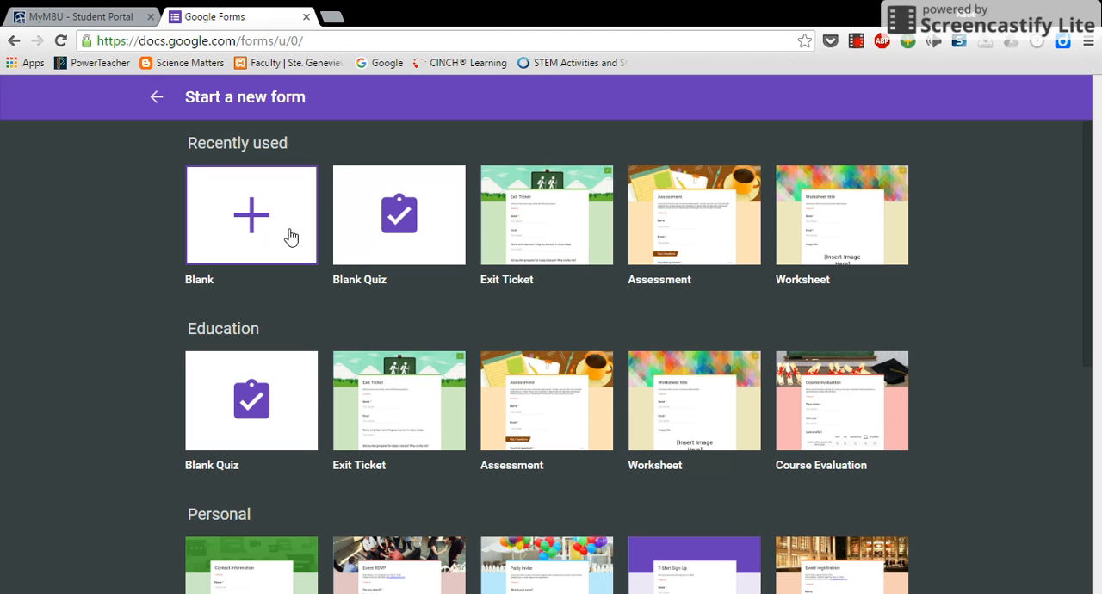
scroll(543, 190, down, 1)
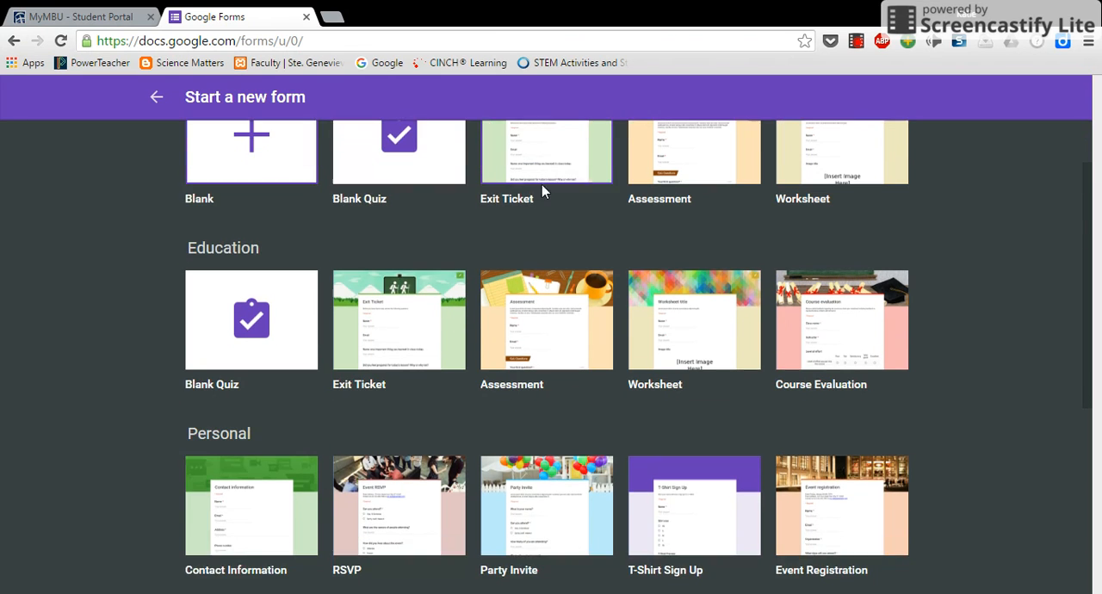
scroll(543, 189, up, 1)
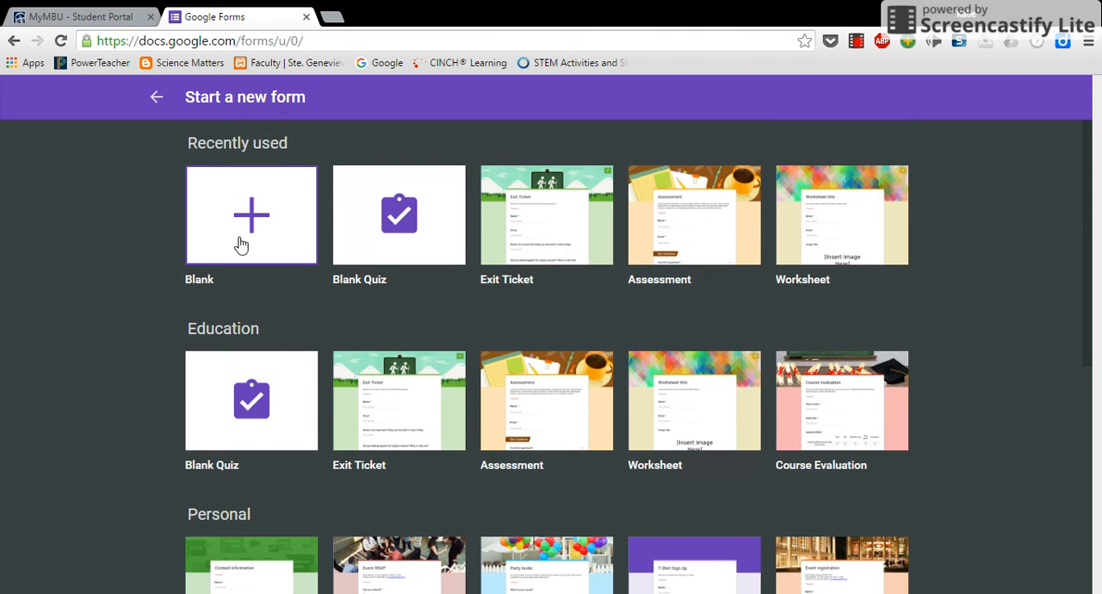
click(157, 99)
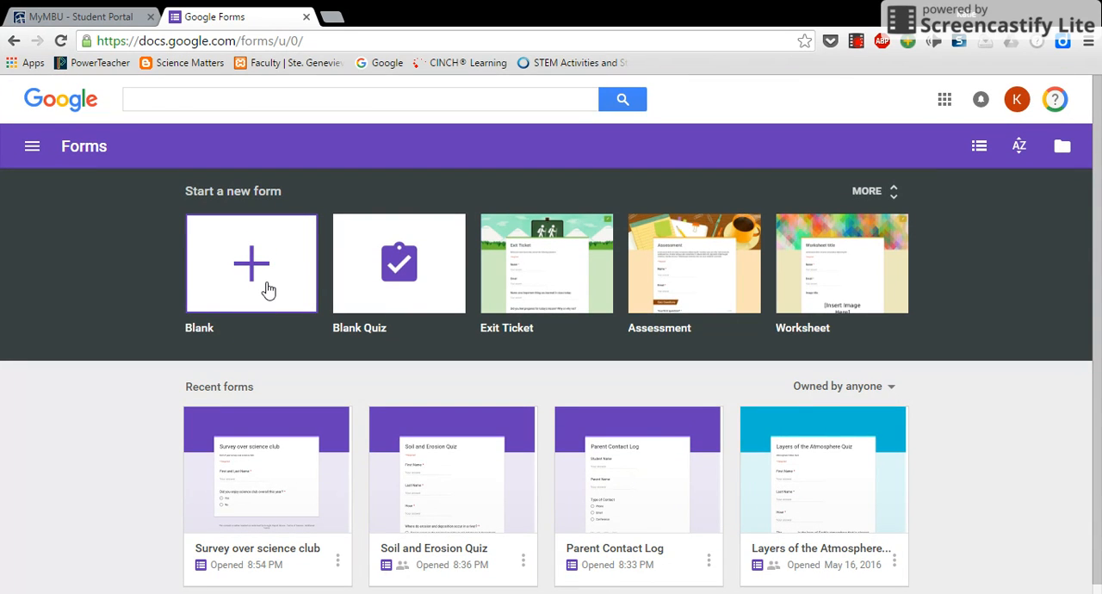
Create a blank form and title it "Google Tools Quiz"
click(268, 291)
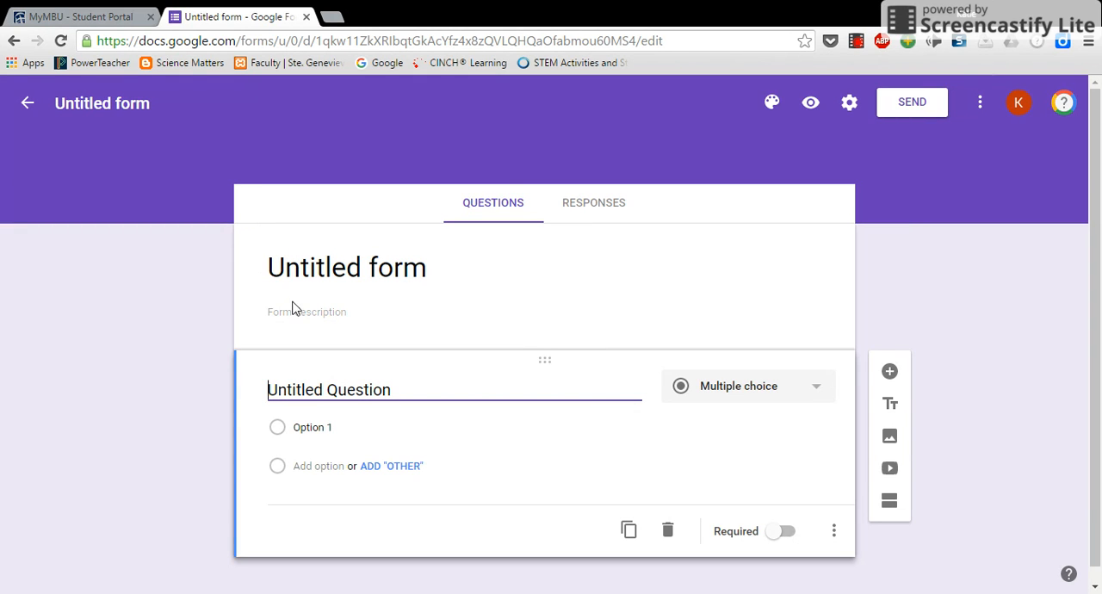
click(319, 270)
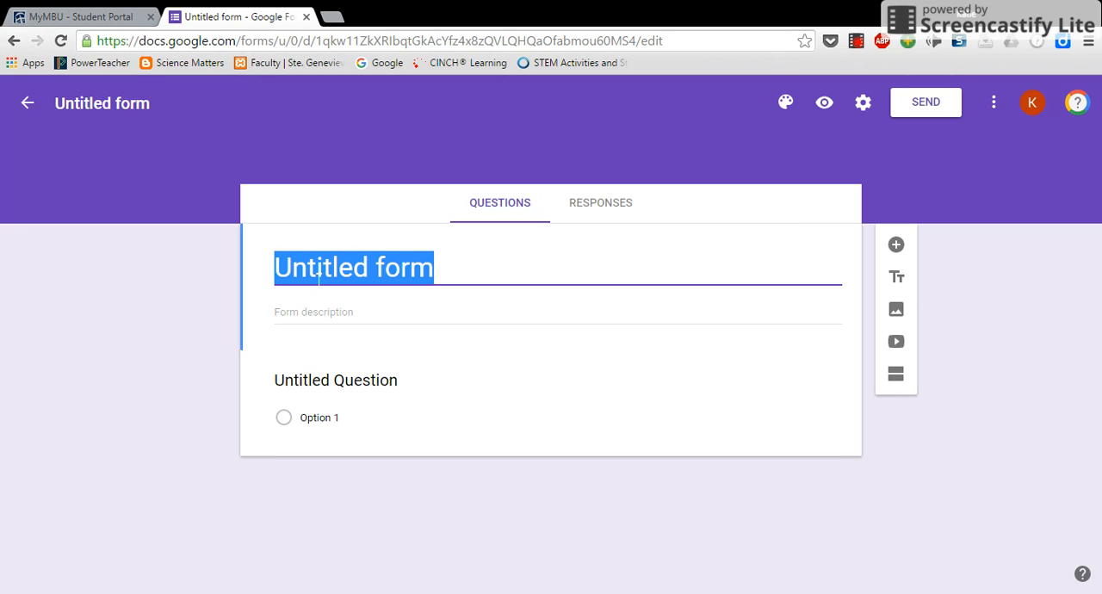
text(Google Tools)
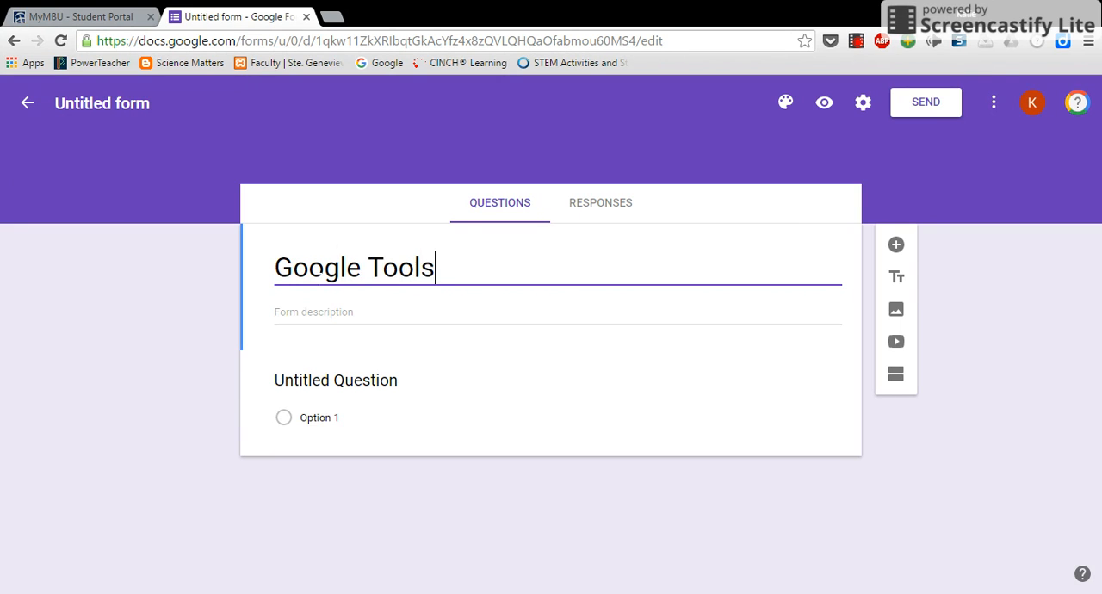
text( Quiz)
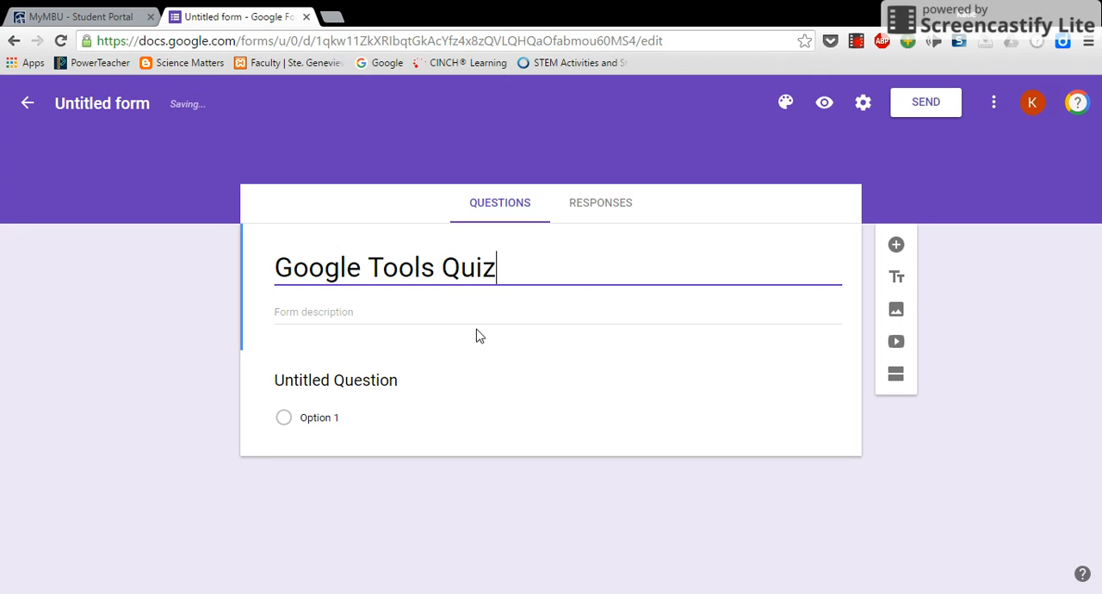
Enter "Quiz over google forms video" as the form description
key(Tab)
text(Quiz over)
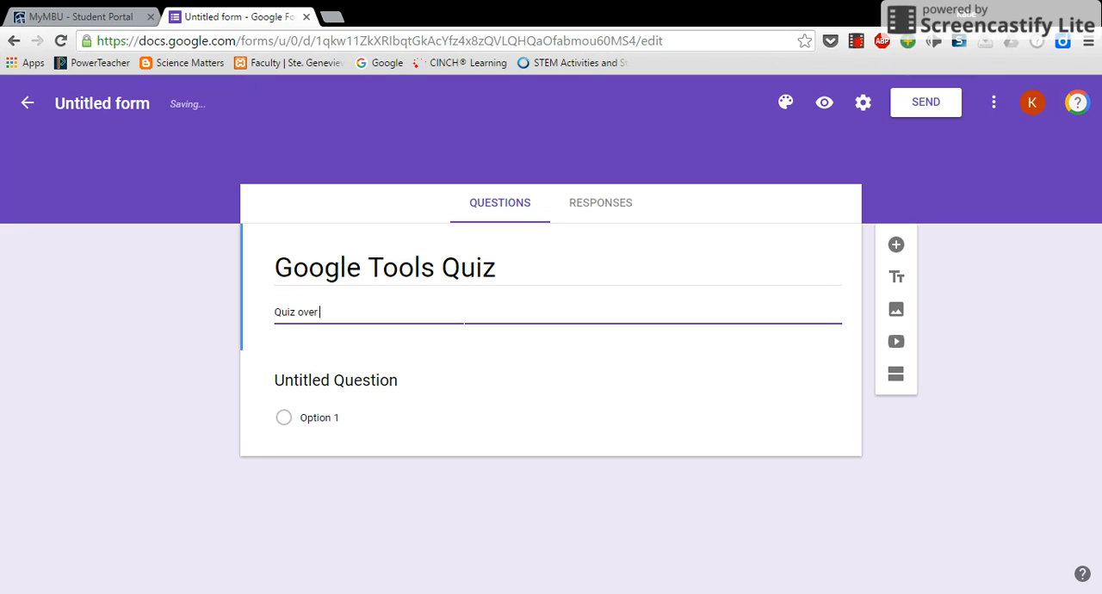
text( google forms video)
Rename the untitled form file to "Google Tools Quiz" so that it matches the form title
triple_click(471, 274)
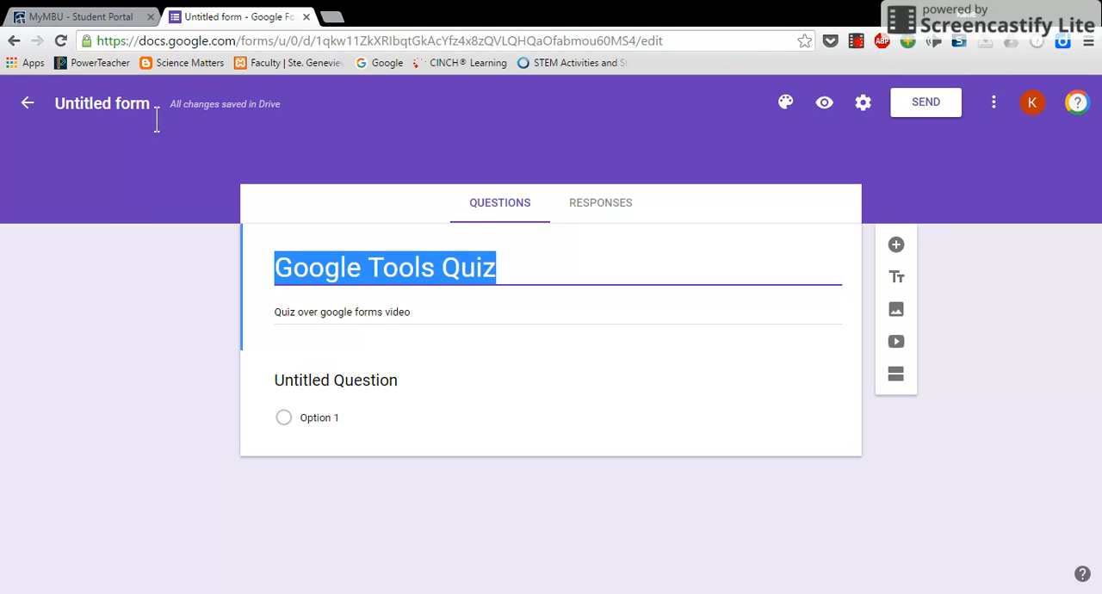
click(90, 123)
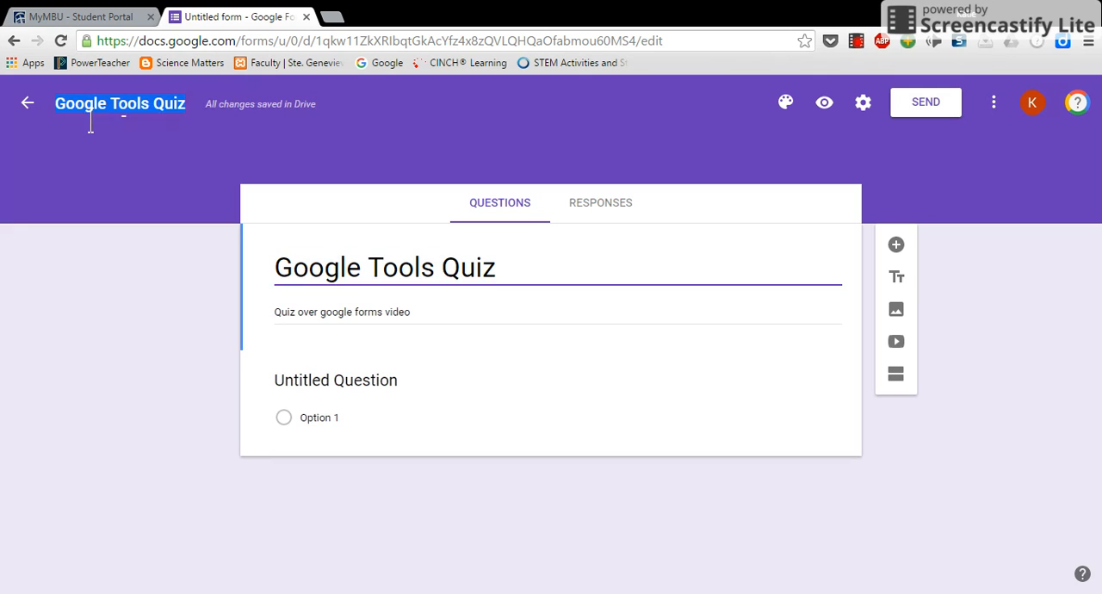
click(365, 271)
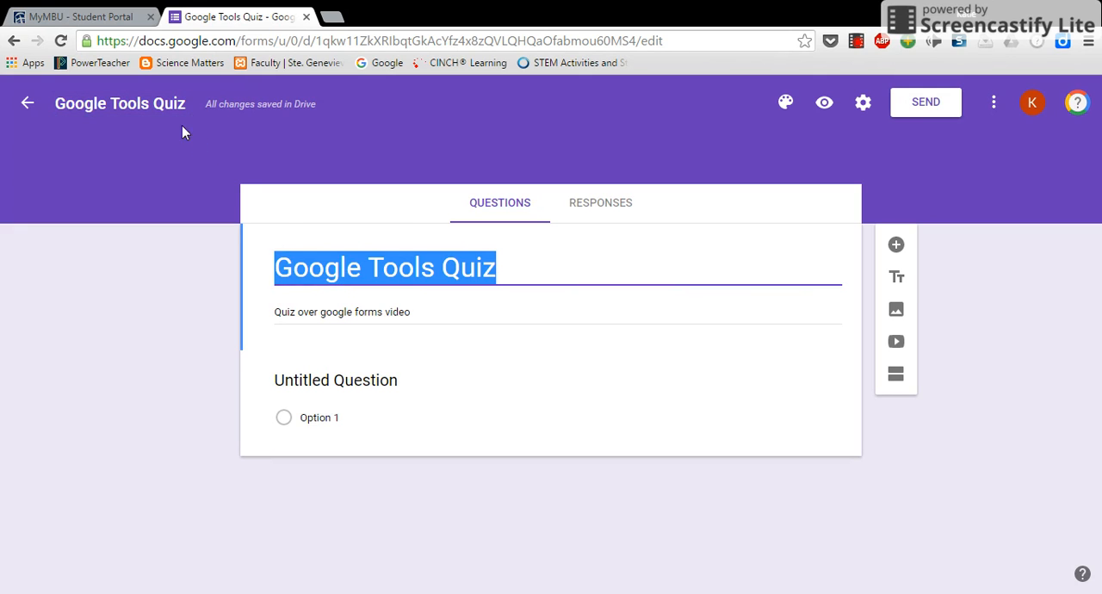
click(177, 114)
click(337, 272)
click(419, 326)
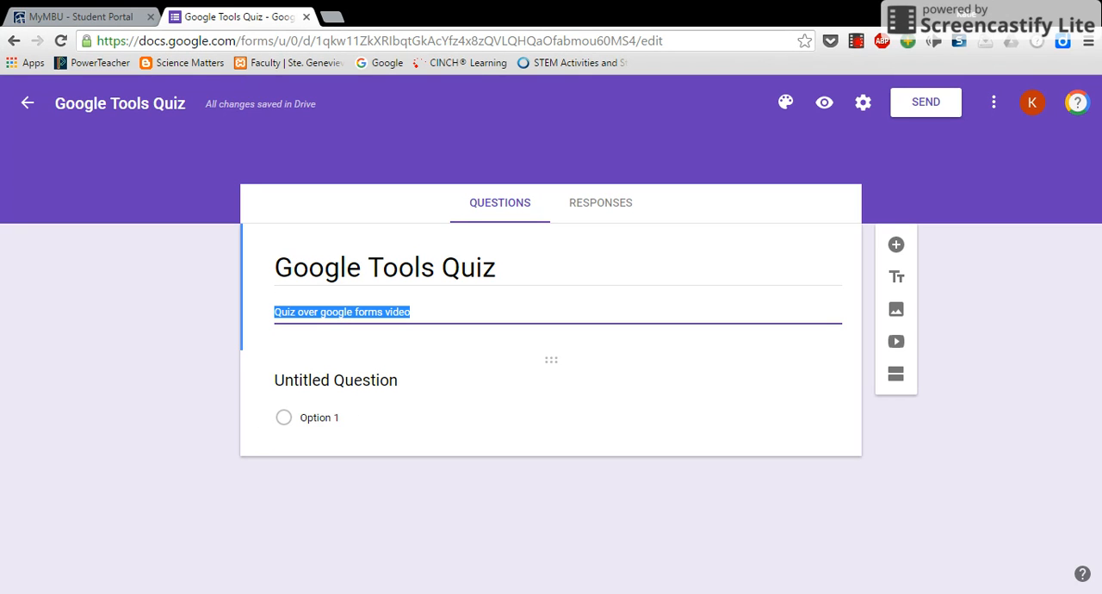
Start adding an image after the untitled question and search Google images for "science"
click(357, 381)
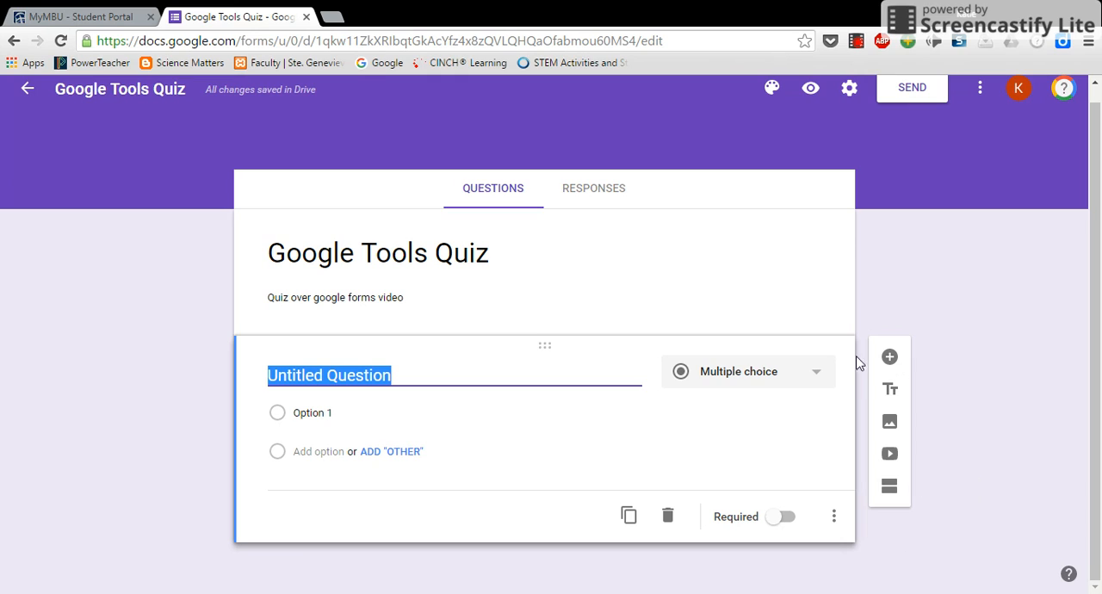
click(891, 422)
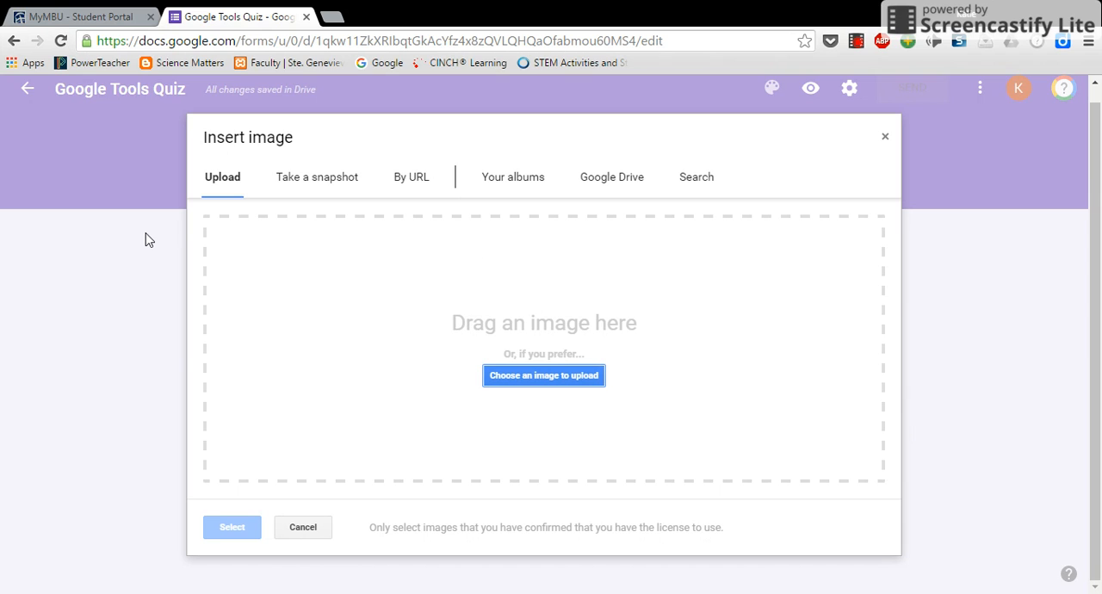
click(689, 177)
text(science)
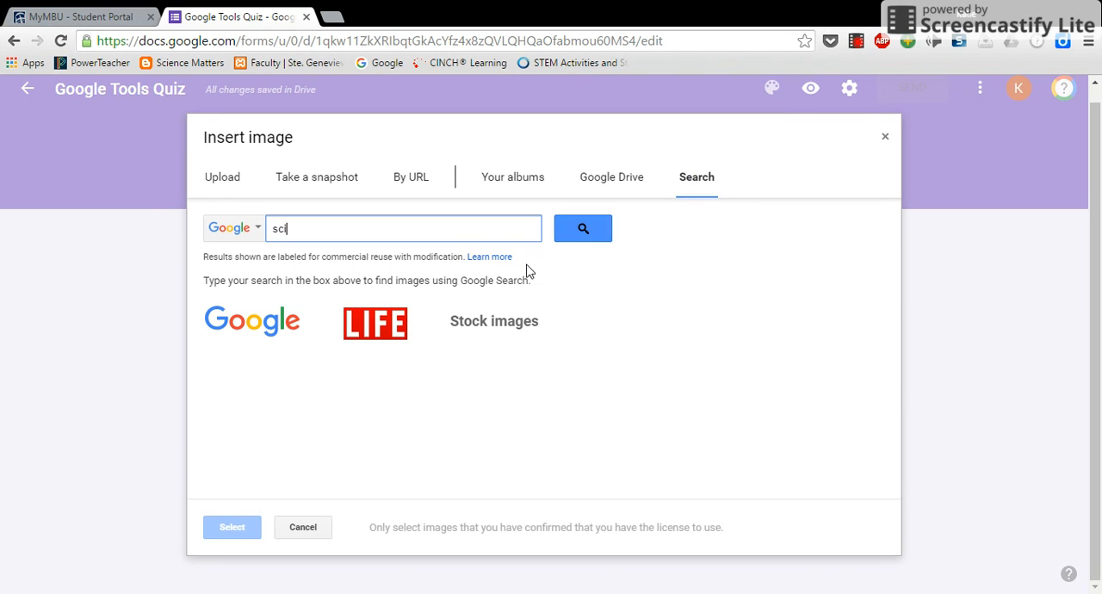
key(BackSpace)
key(BackSpace)
key(BackSpace)
key(BackSpace)
key(BackSpace)
key(BackSpace)
text(cience)
key(Return)
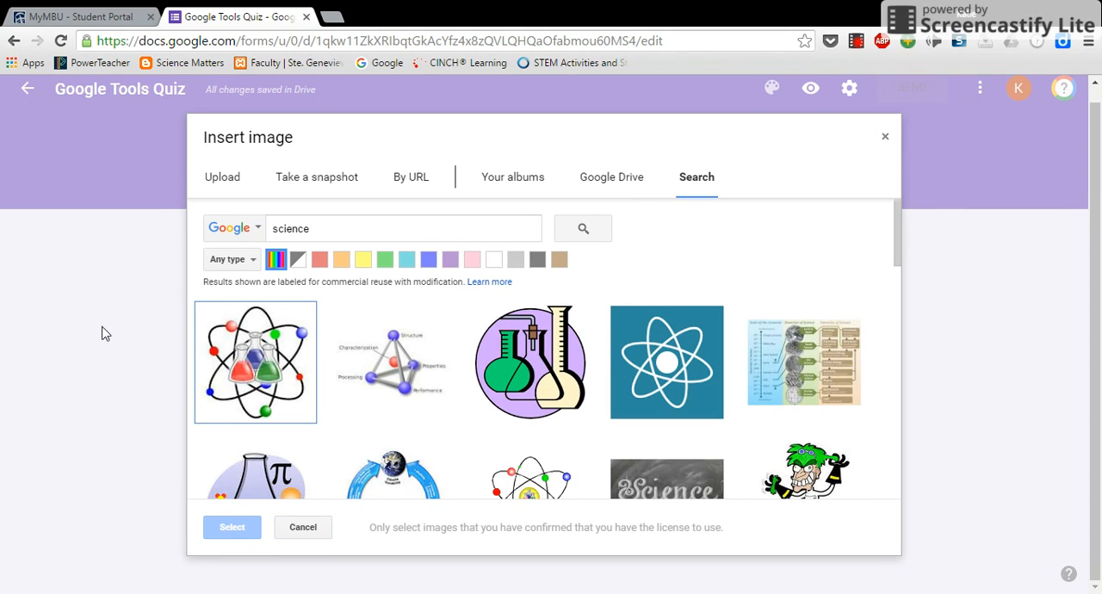
Insert the chalkboard picture with the word "Science" below the untitled question
scroll(594, 398, down, 5)
scroll(598, 399, up, 5)
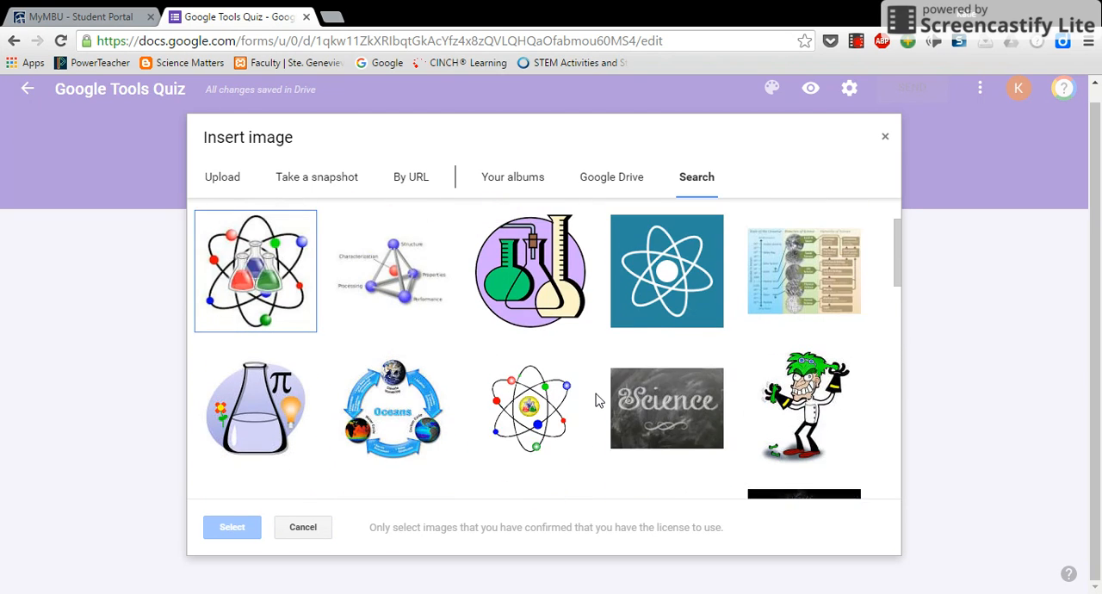
click(653, 412)
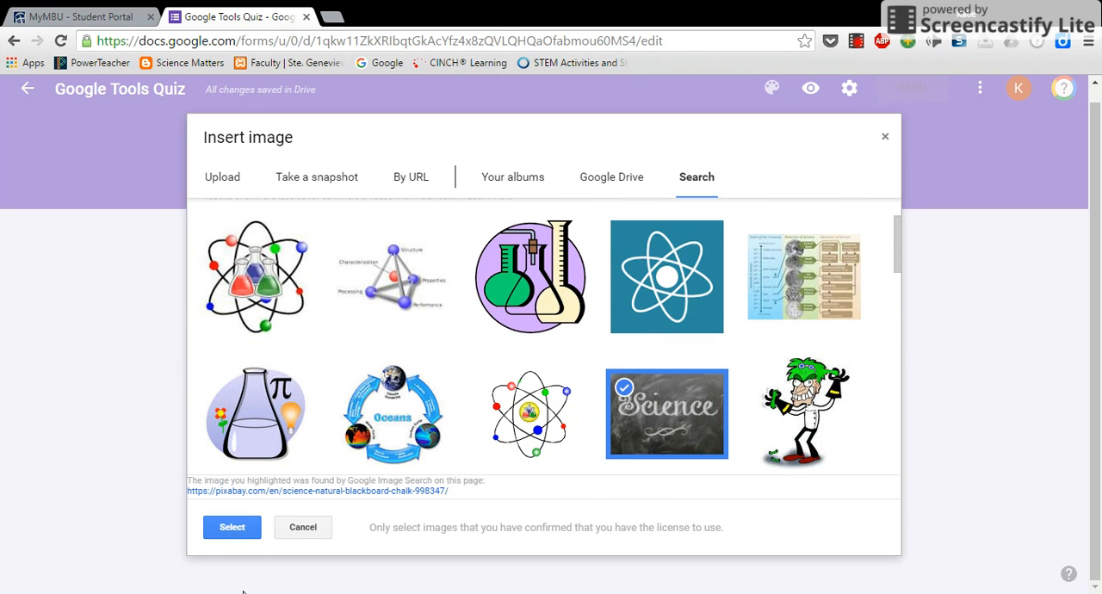
click(249, 530)
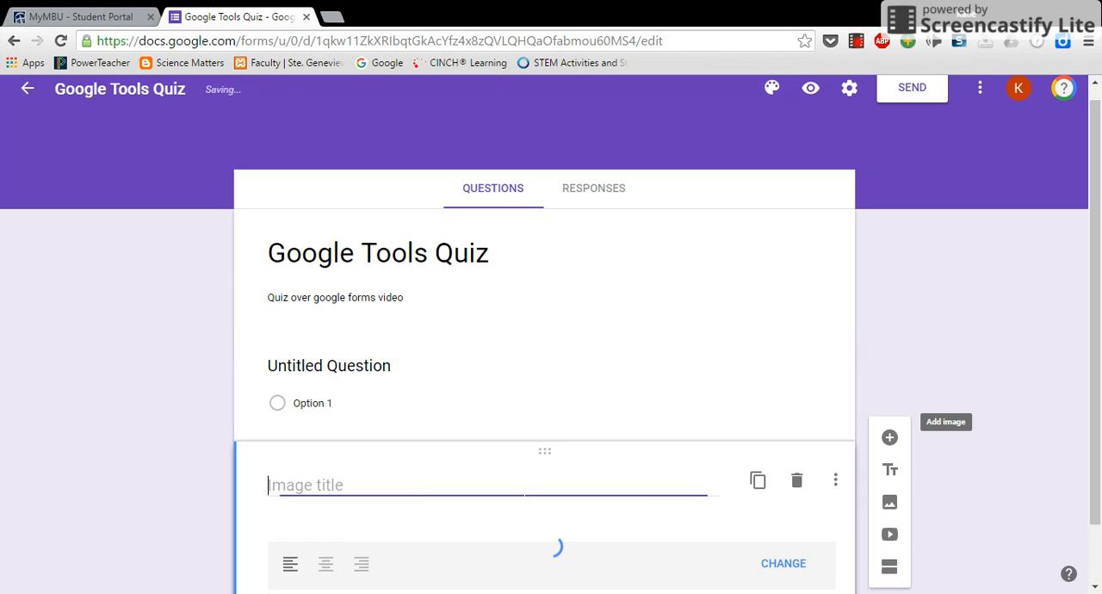
scroll(1035, 471, down, 3)
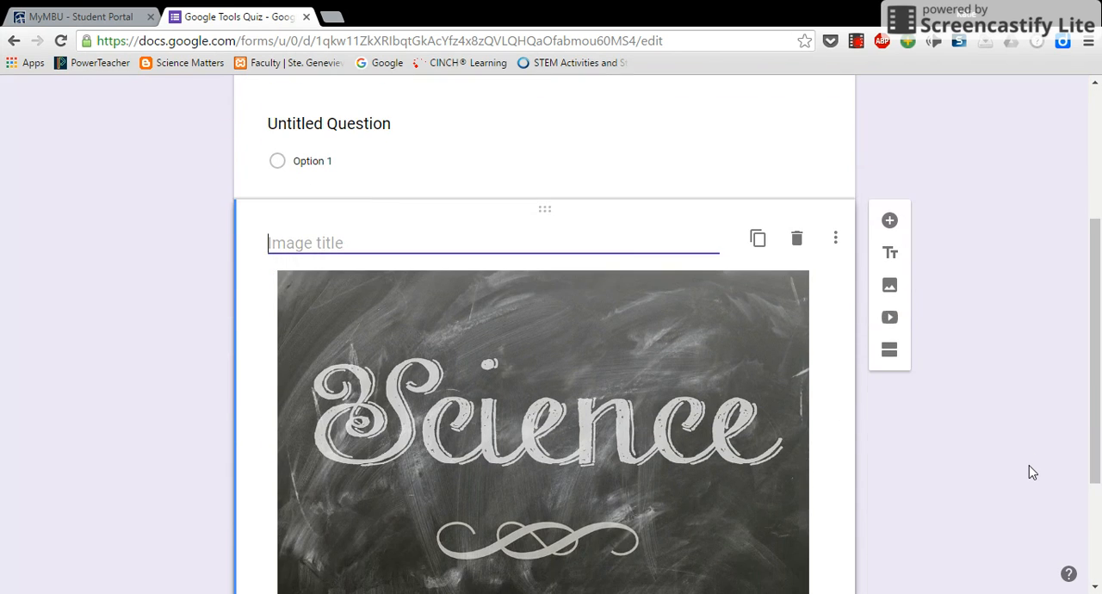
scroll(1032, 472, down, 3)
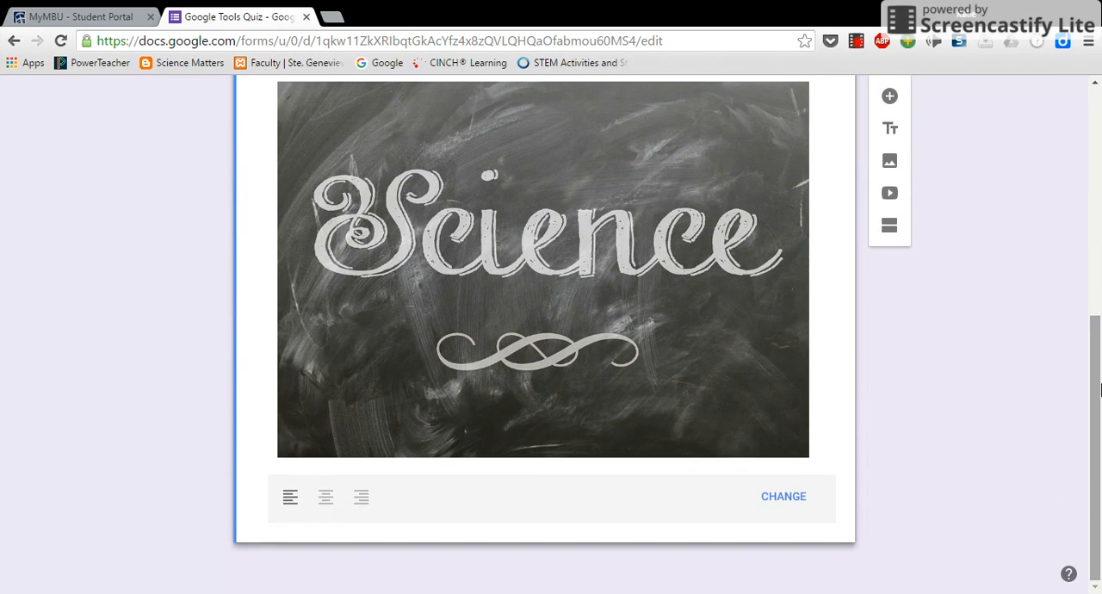
scroll(810, 473, up, 5)
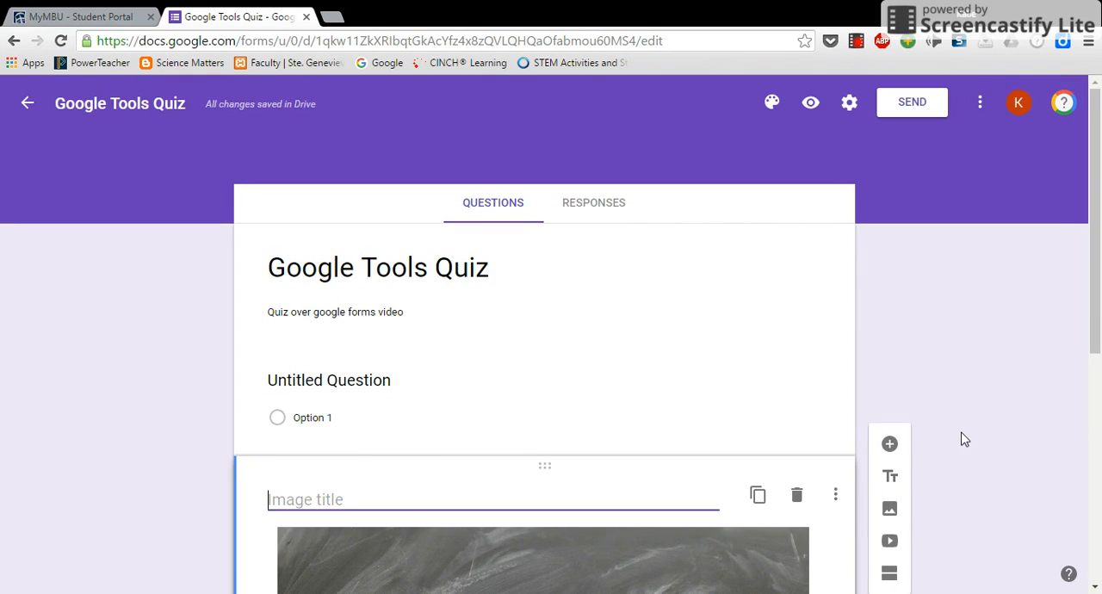
Replace the untitled question's text with "First and Last Name"
scroll(958, 448, down, 1)
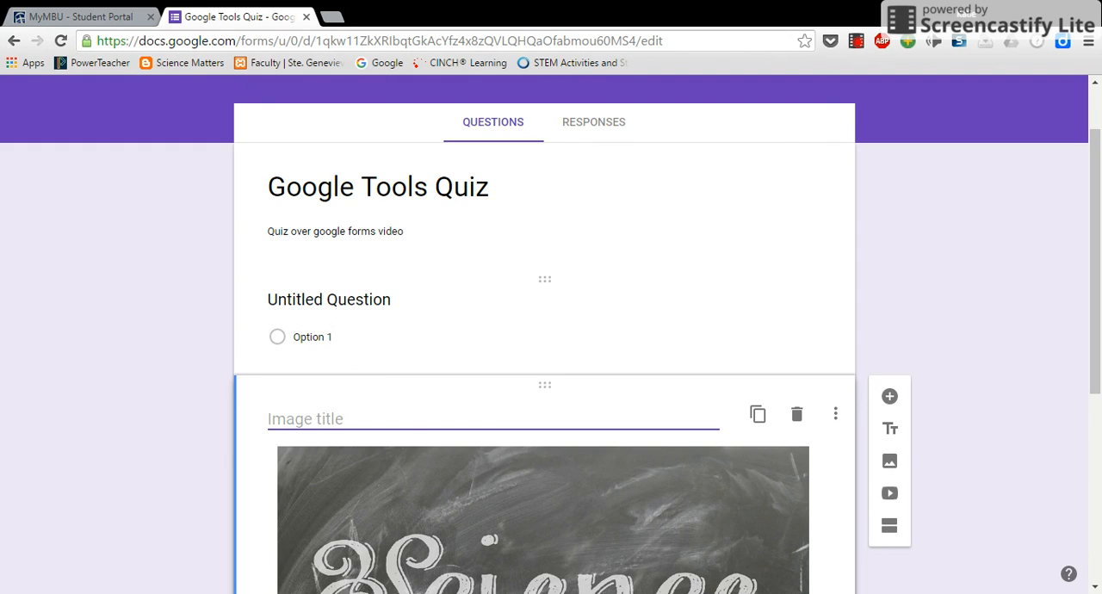
click(339, 313)
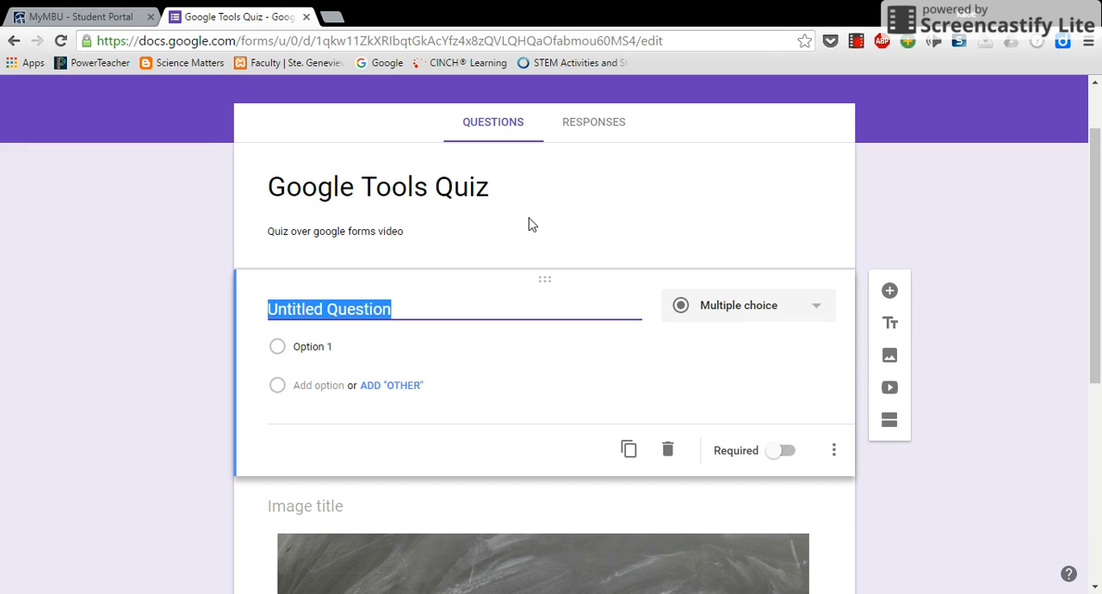
text(Firs)
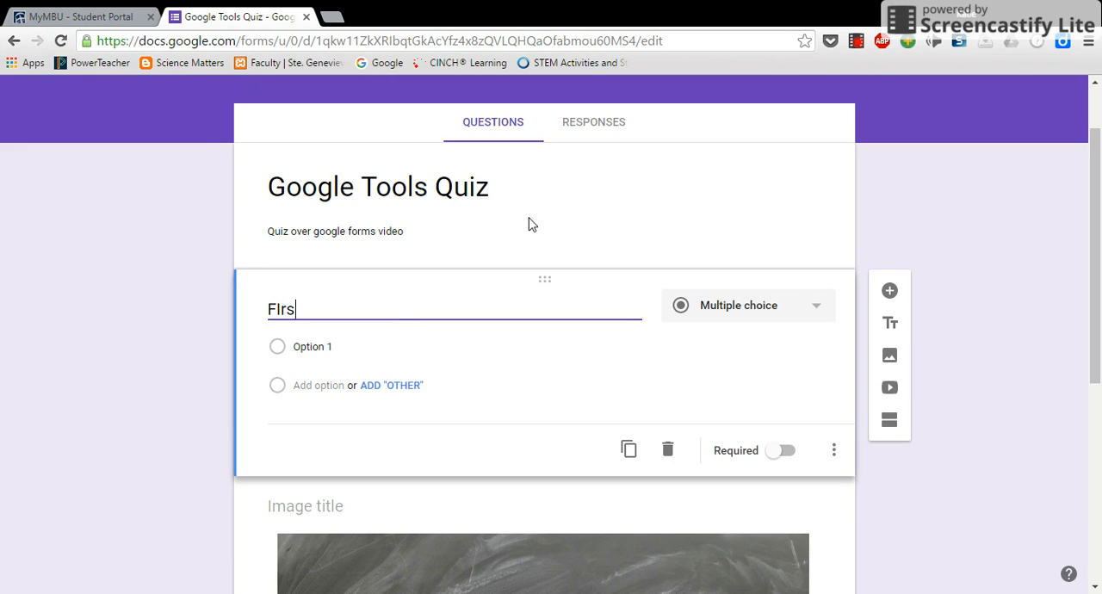
key(BackSpace)
key(BackSpace)
key(BackSpace)
text(irst and Last Name)
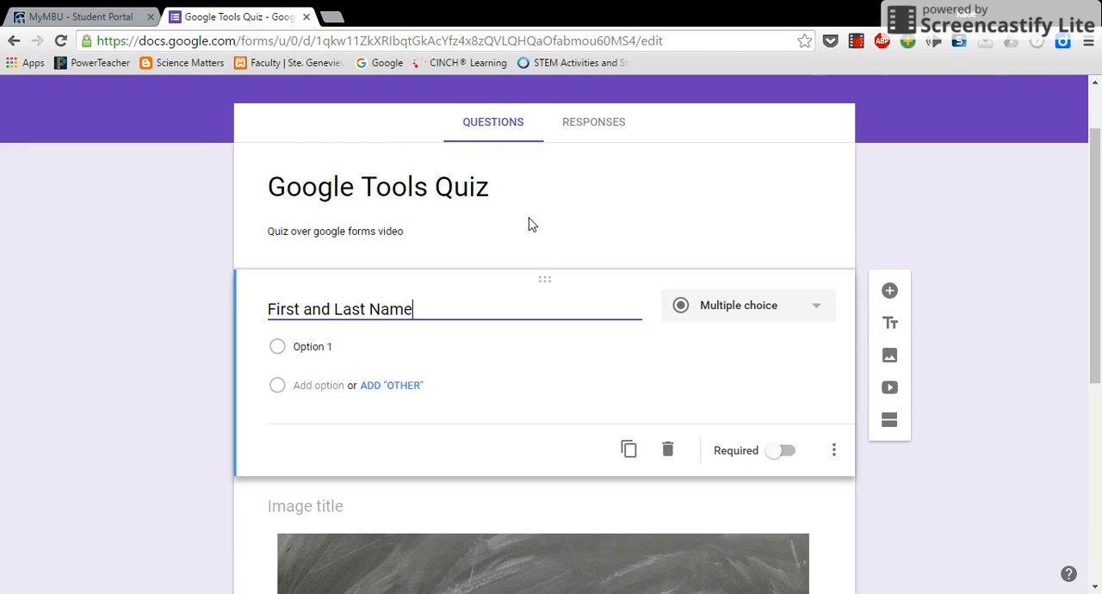
Change the "First and Last Name" question to a short answer and make it required
click(788, 314)
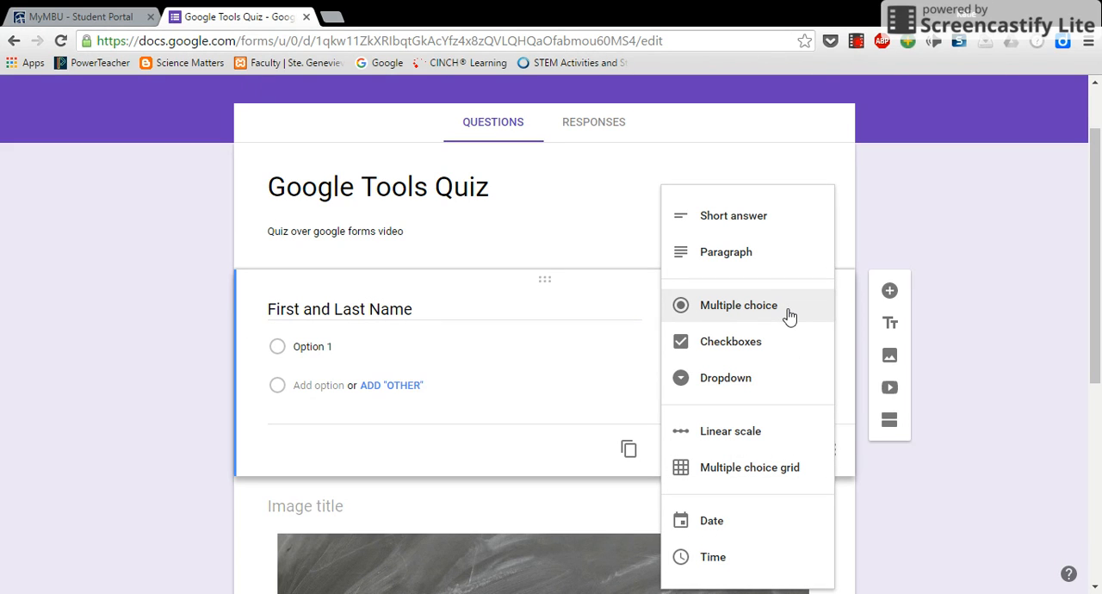
click(759, 217)
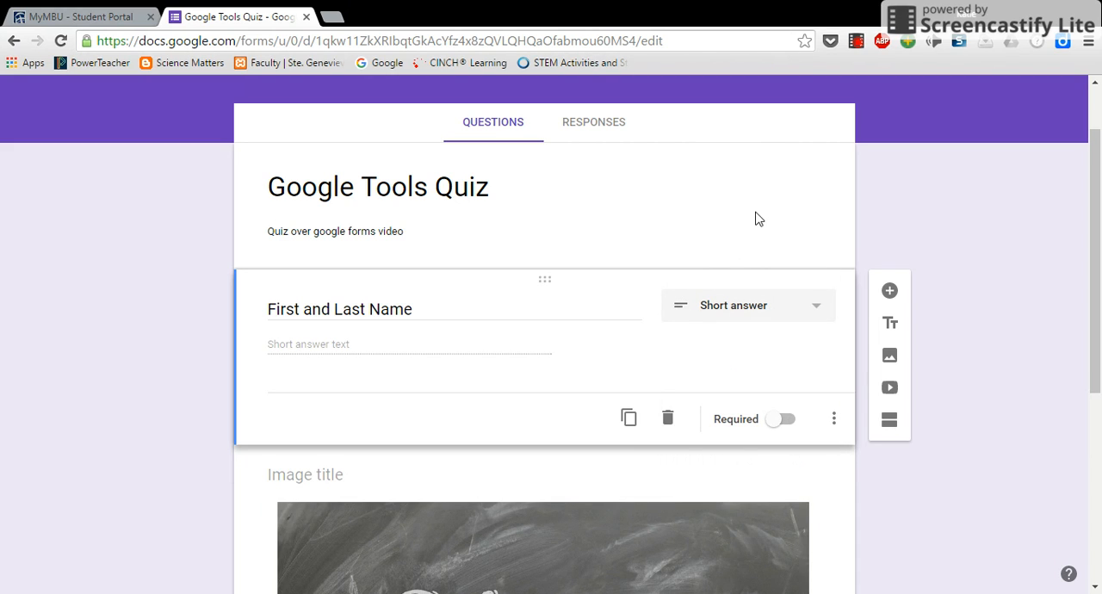
click(779, 420)
click(779, 420)
click(780, 421)
Add a multiple-choice question below the name question reading "Did you learn something new during the video?"
click(889, 292)
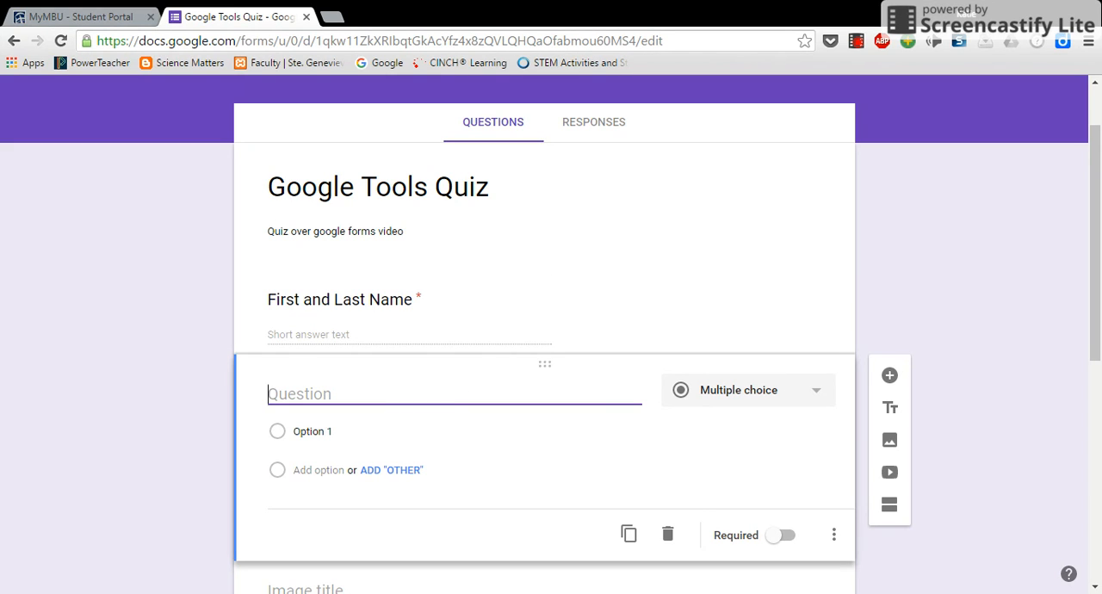
text(Did you learn some)
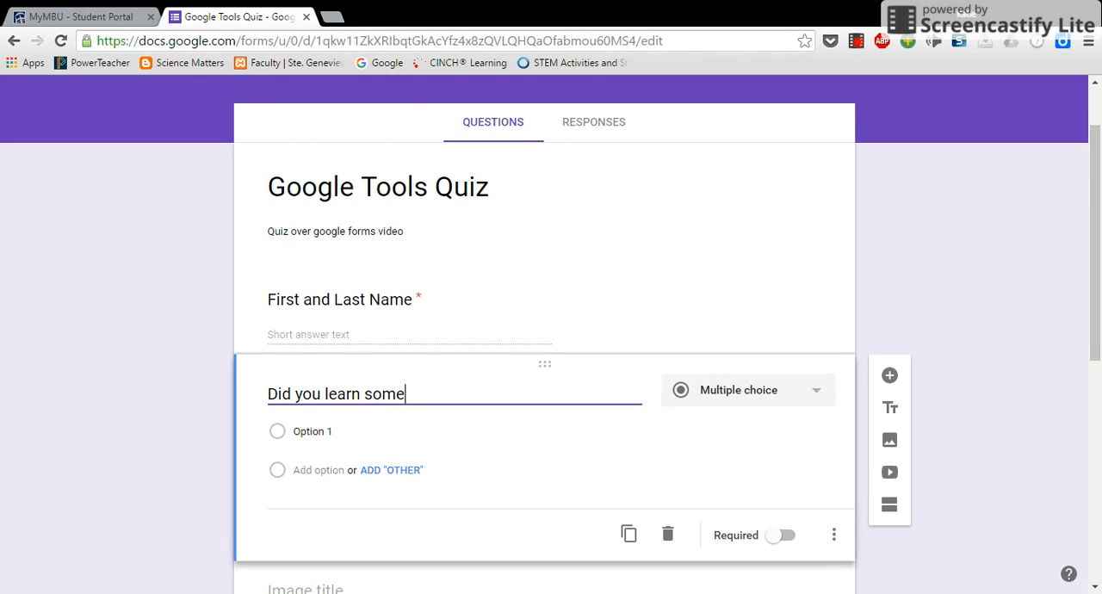
text(thing new on)
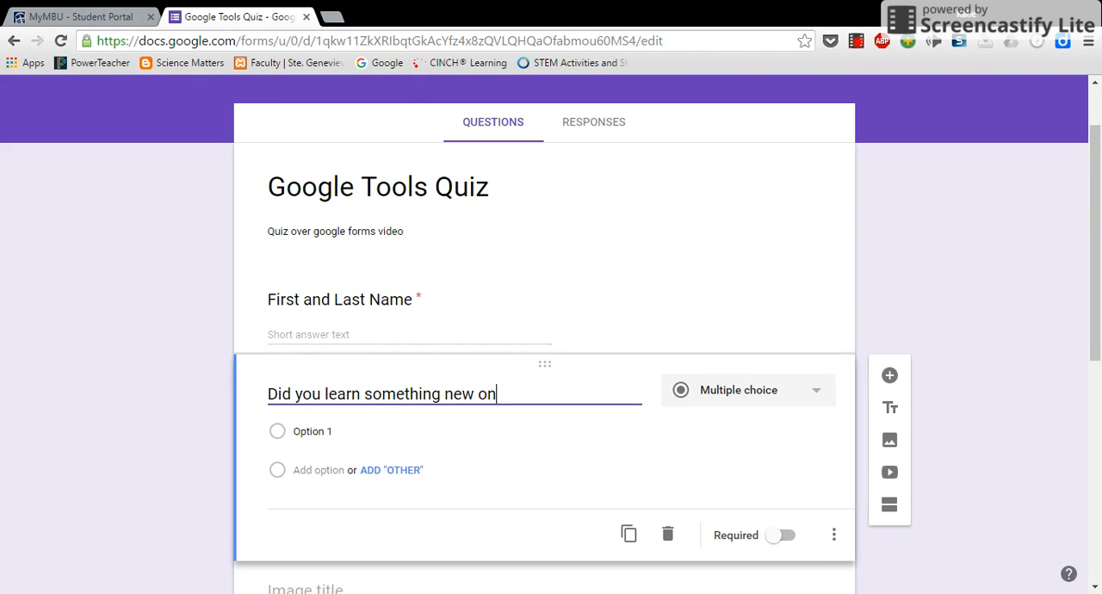
key(BackSpace)
key(BackSpace)
text(during the video?)
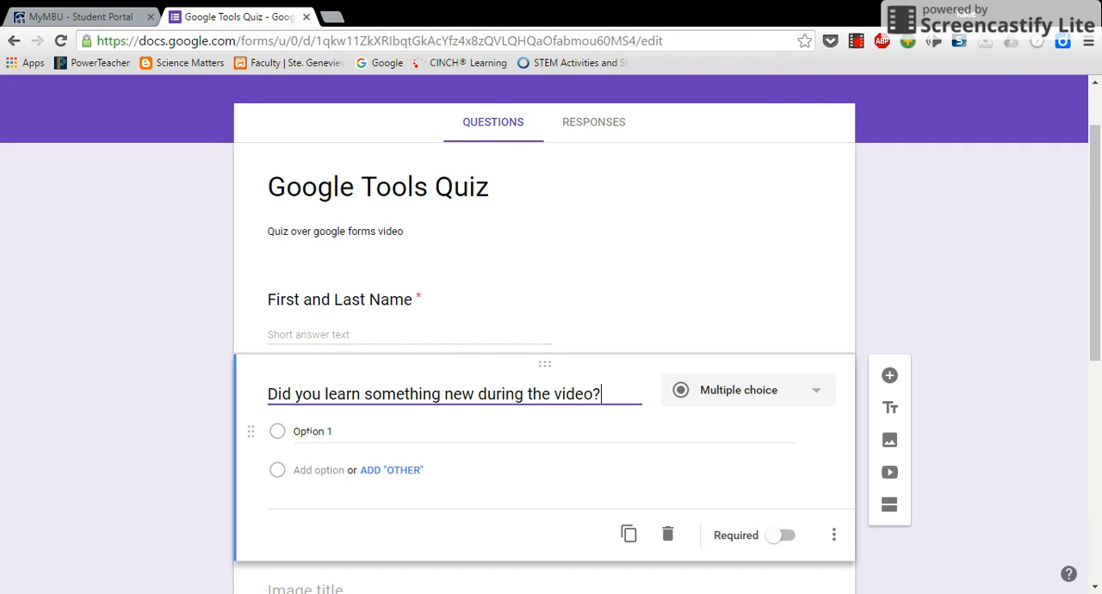
Give the question "Did you learn something new during the video?" the answer options "Yes" and "No"
click(308, 431)
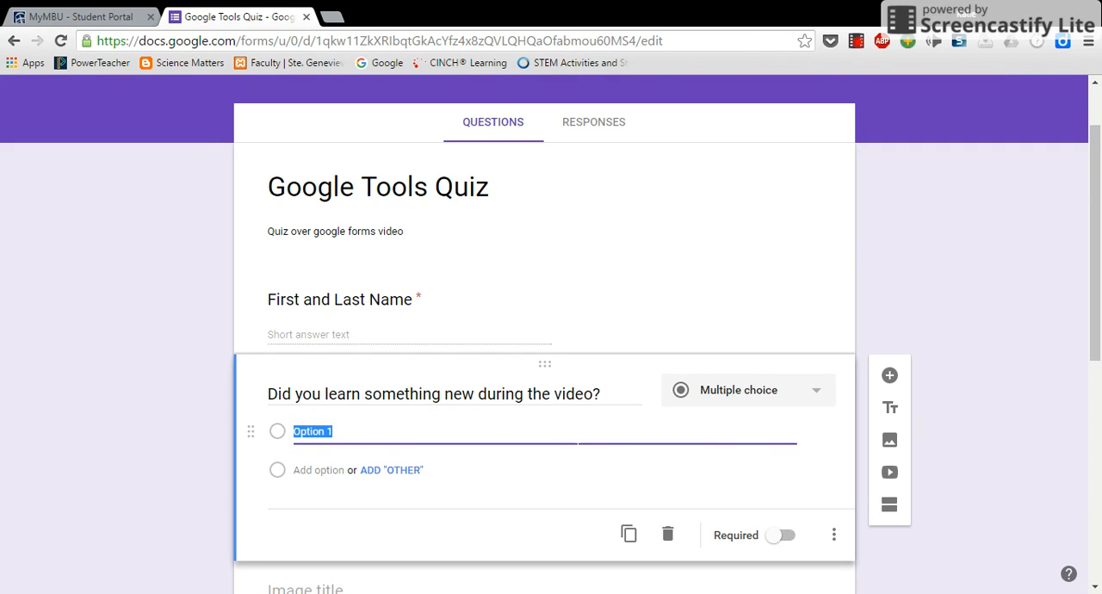
text(Yes)
click(325, 474)
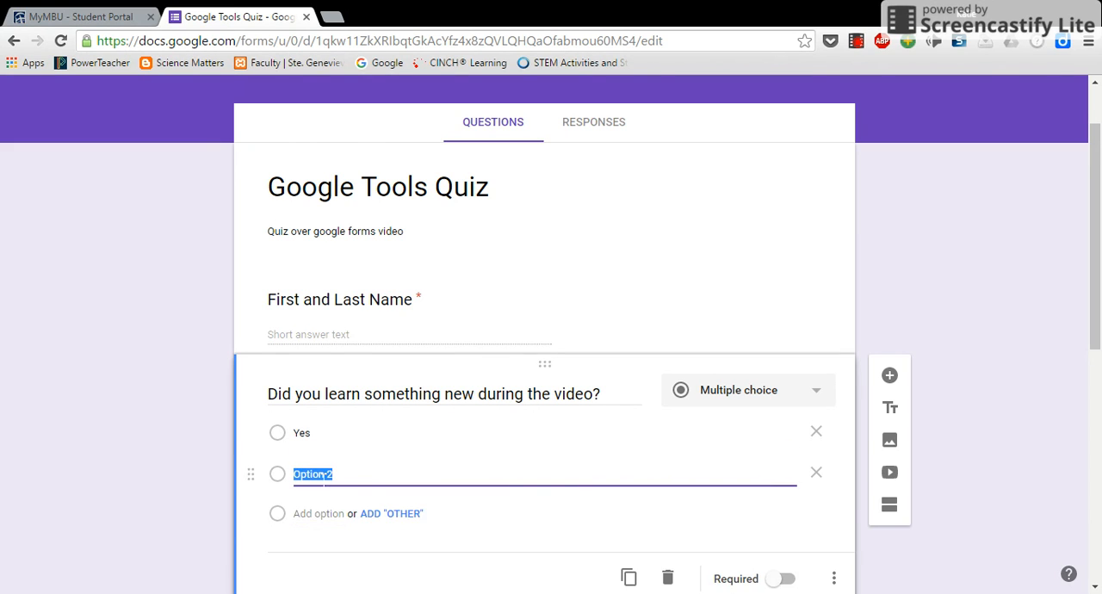
text(No)
scroll(565, 457, down, 1)
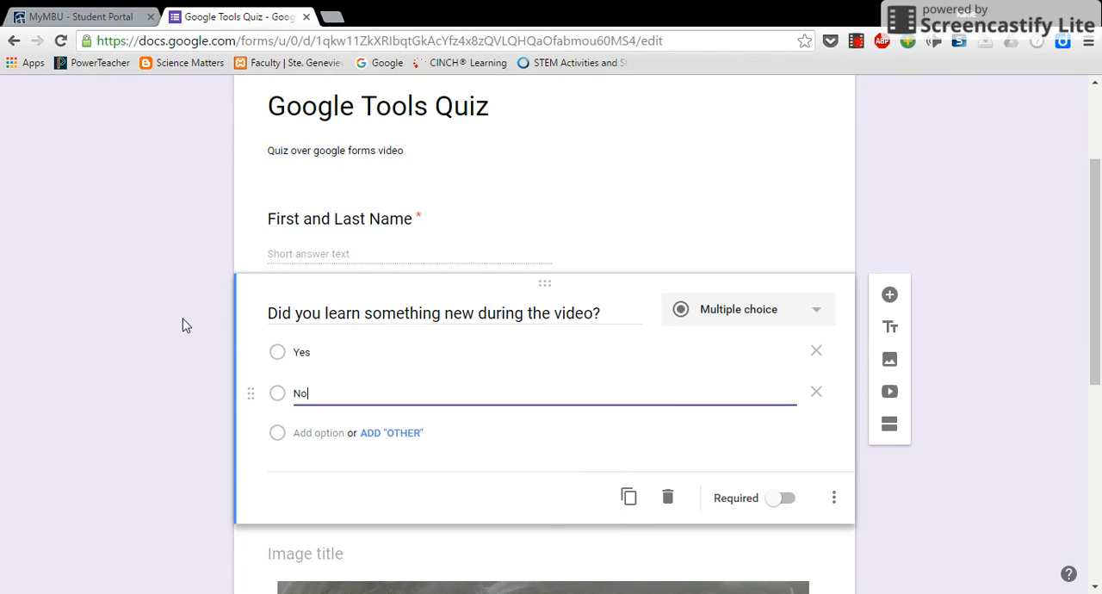
click(317, 433)
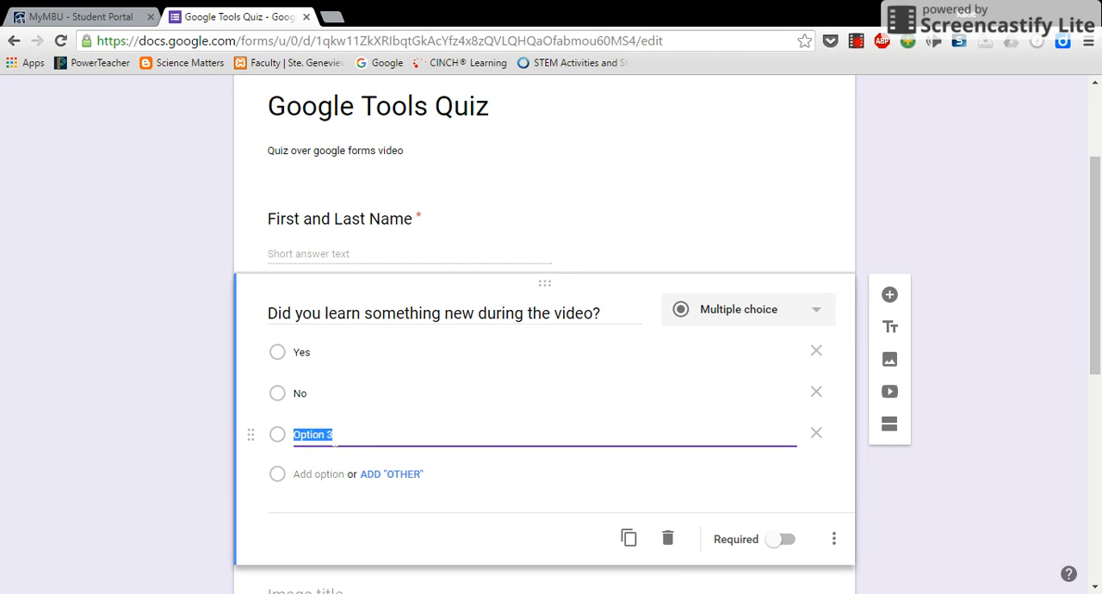
click(816, 435)
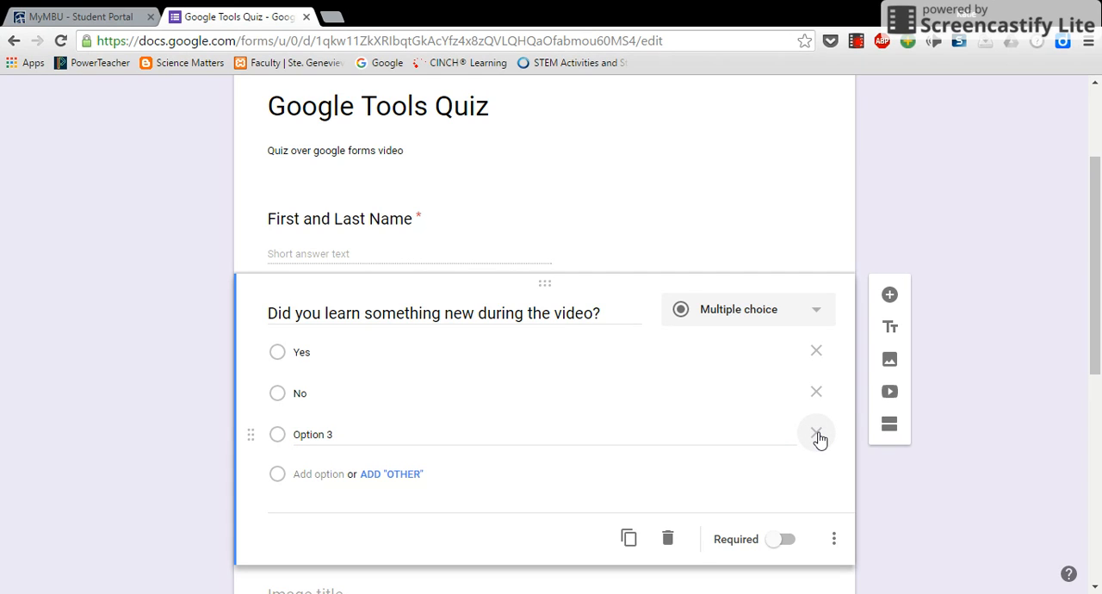
click(818, 436)
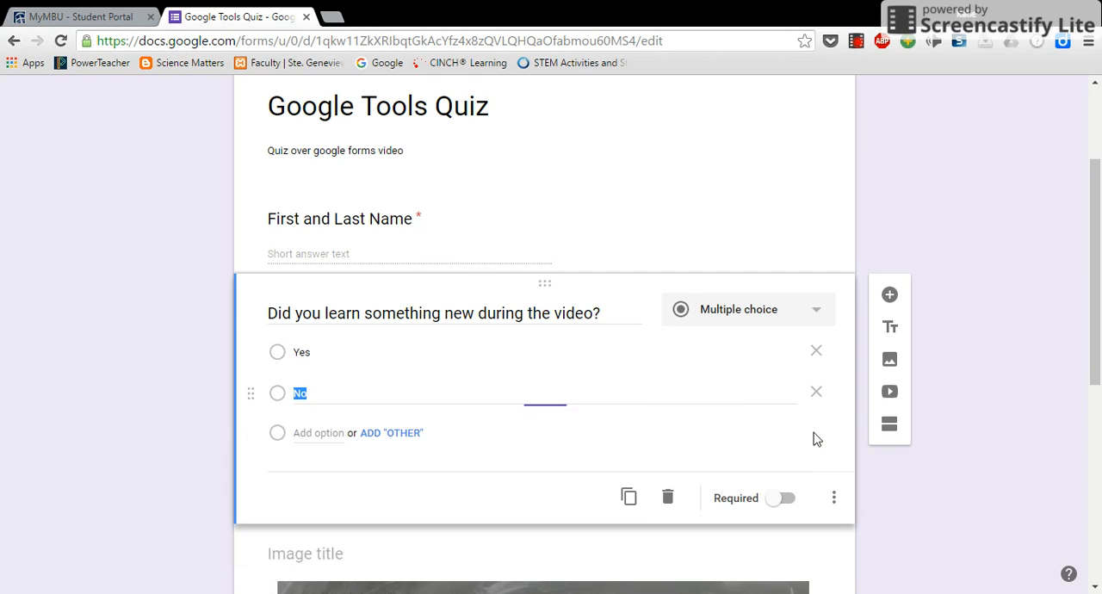
Make the question "Did you learn something new during the video?" required
click(787, 500)
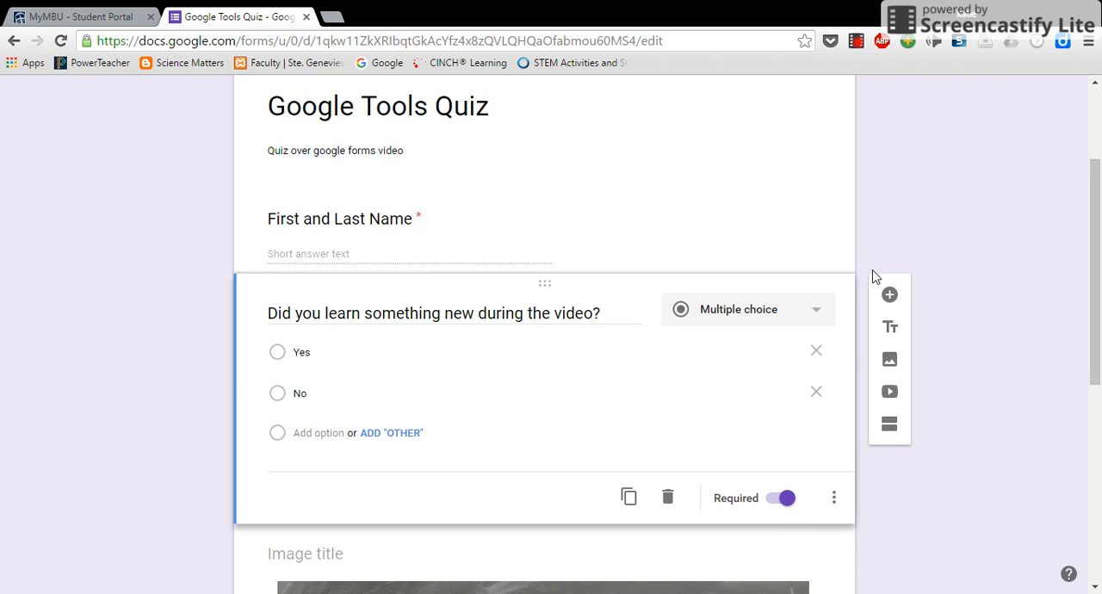
Add another question below the Yes/No question and set its answer type to Paragraph
click(890, 295)
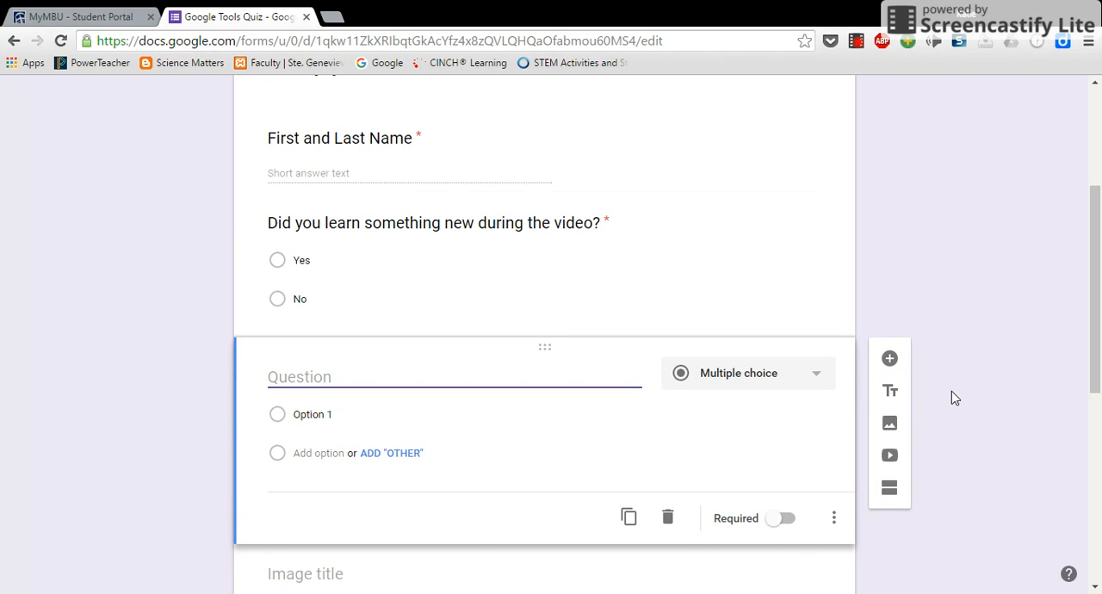
click(811, 376)
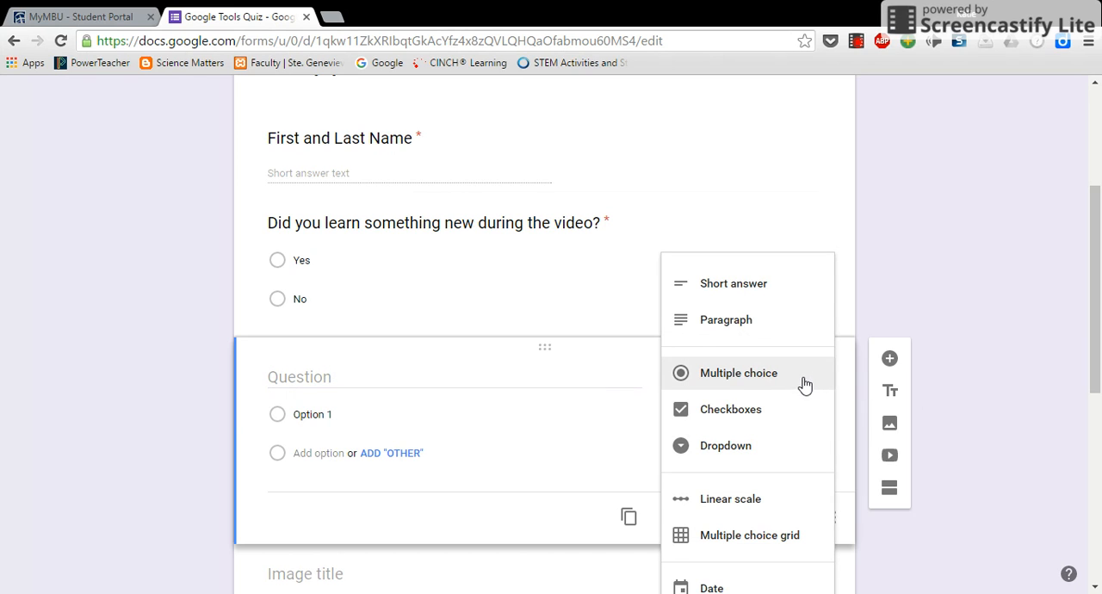
click(775, 282)
click(807, 382)
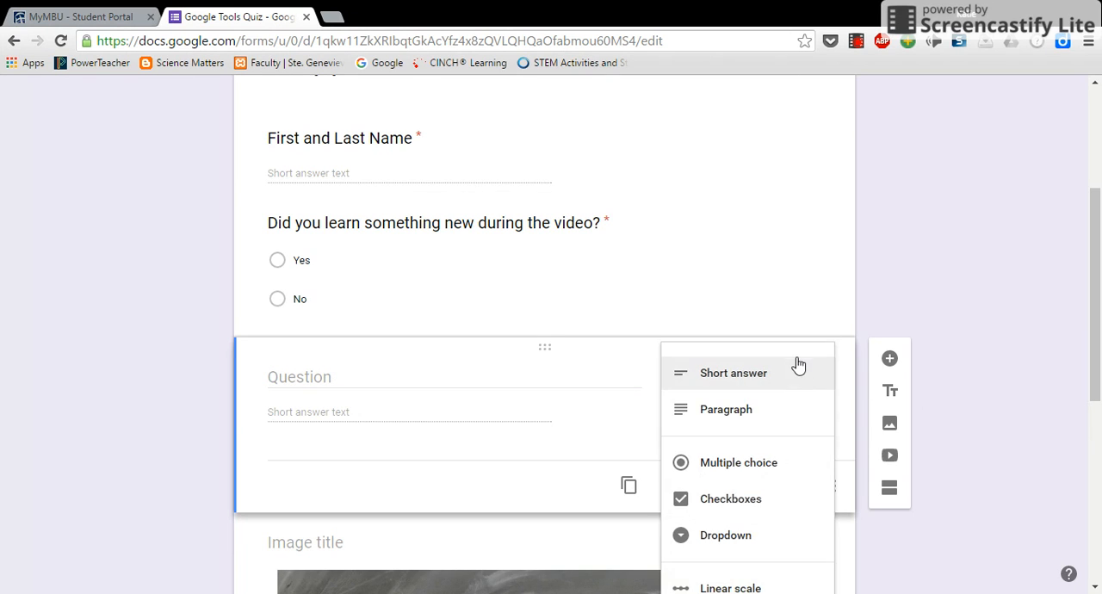
click(803, 412)
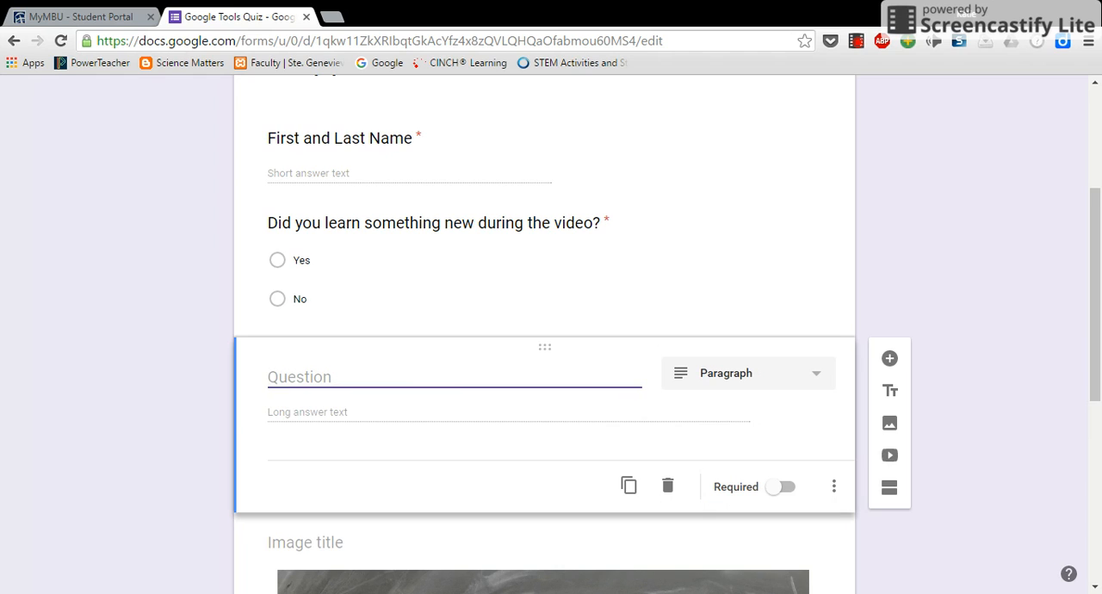
Word the paragraph question "What else would you like to learn on google forms?" and make it required
text(What else would like)
key(BackSpace)
key(BackSpace)
key(BackSpace)
key(BackSpace)
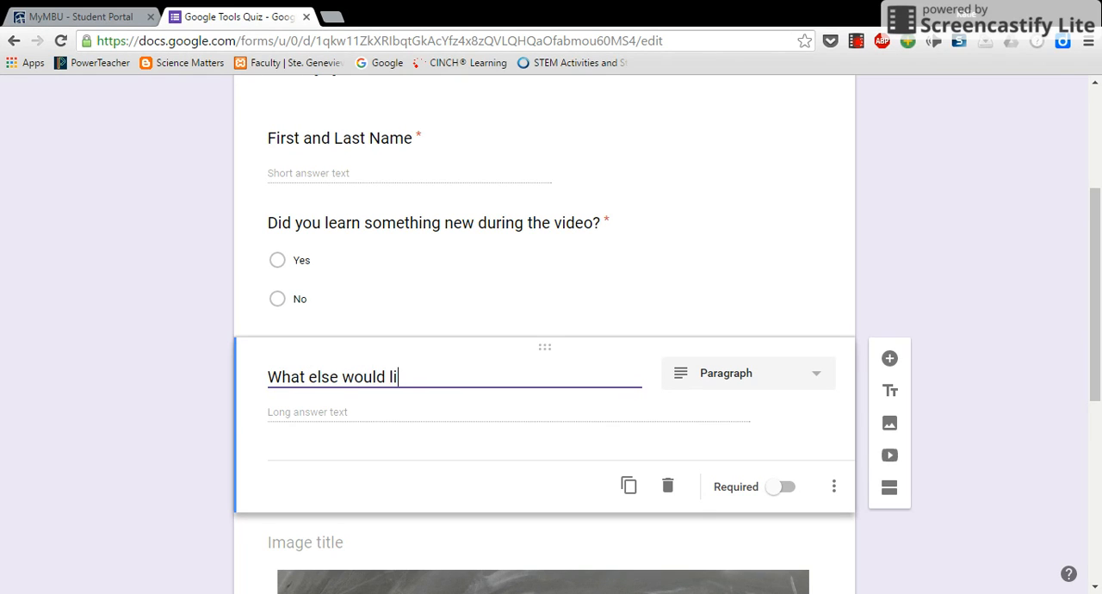
text(you like to learn on )
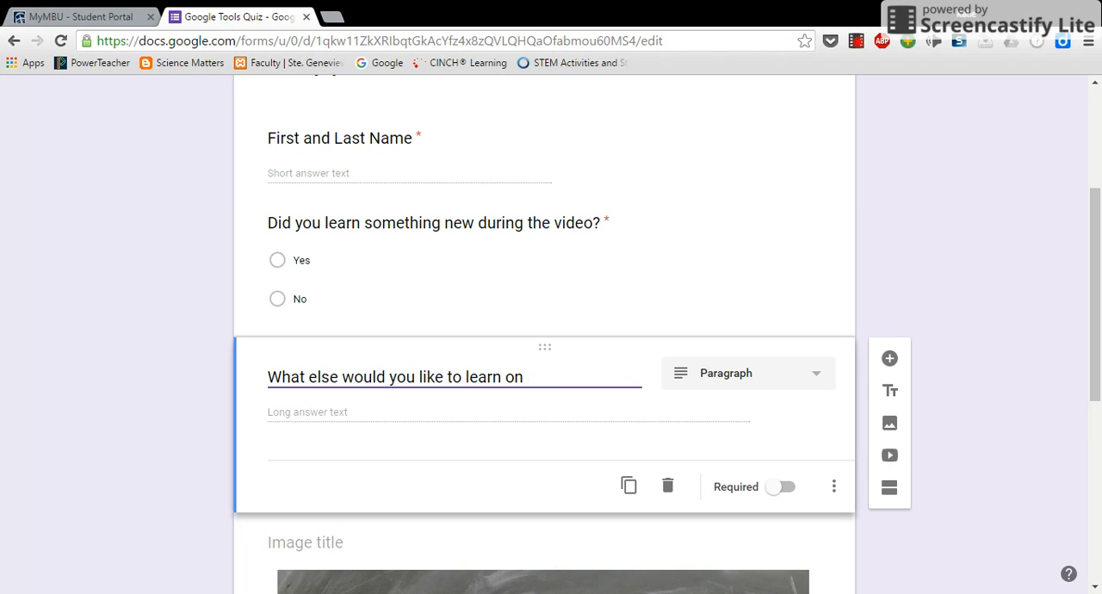
text(google forms)
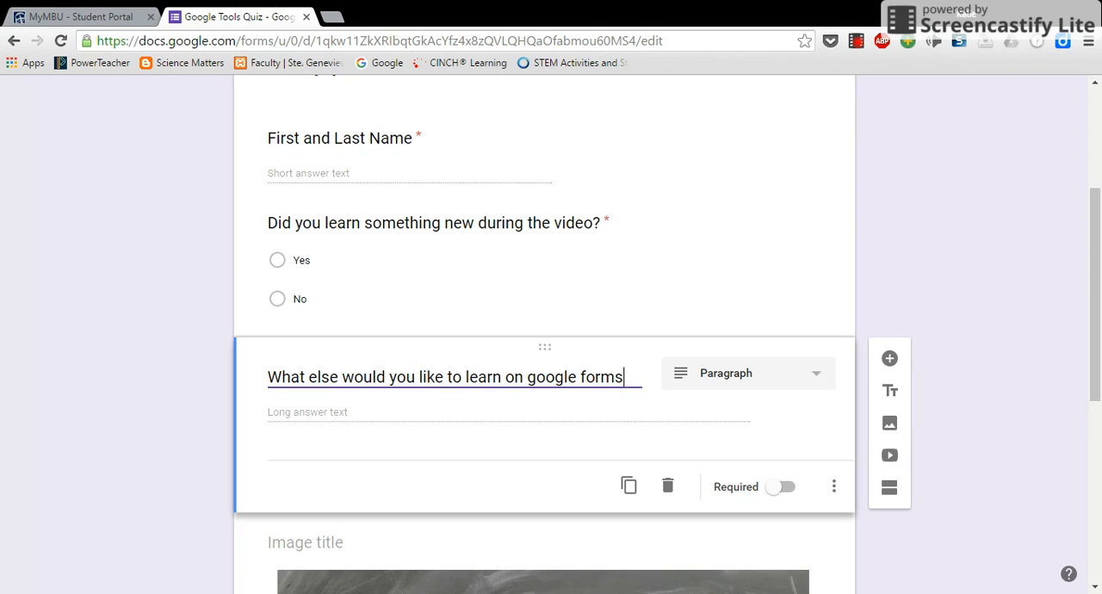
text(?)
click(401, 422)
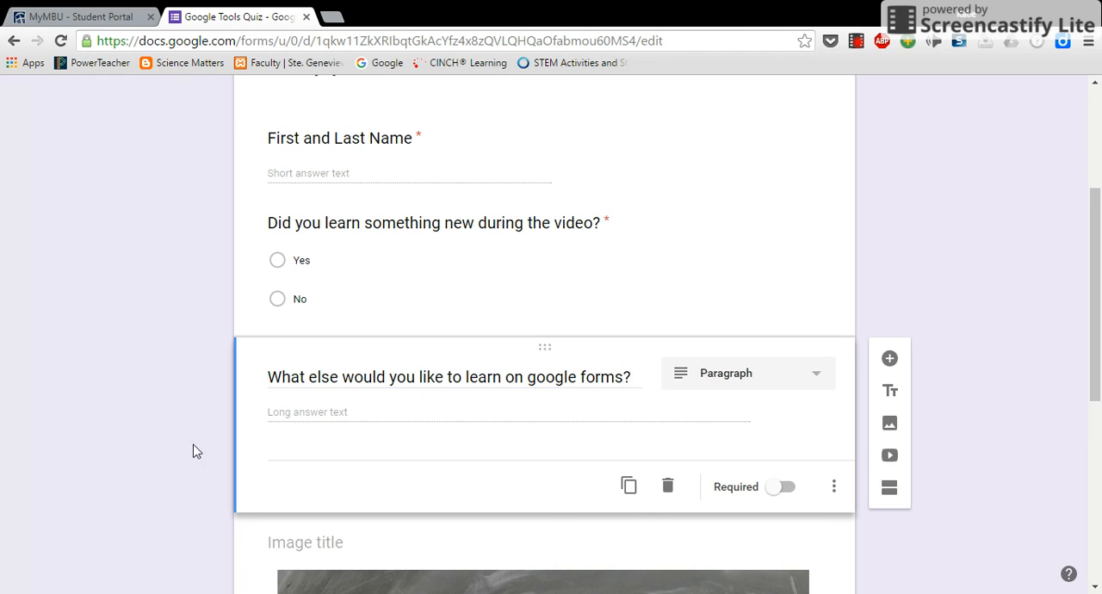
click(785, 488)
Add a multiple-choice question after the paragraph question reading "Did you enjoy watching the video?"
scroll(991, 530, down, 3)
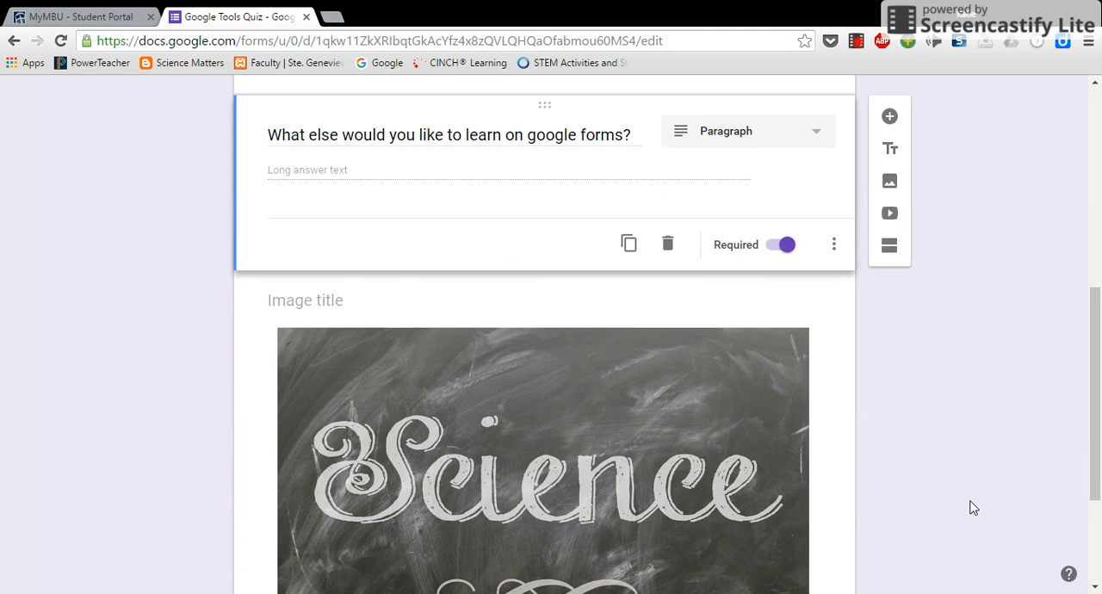
scroll(973, 508, up, 3)
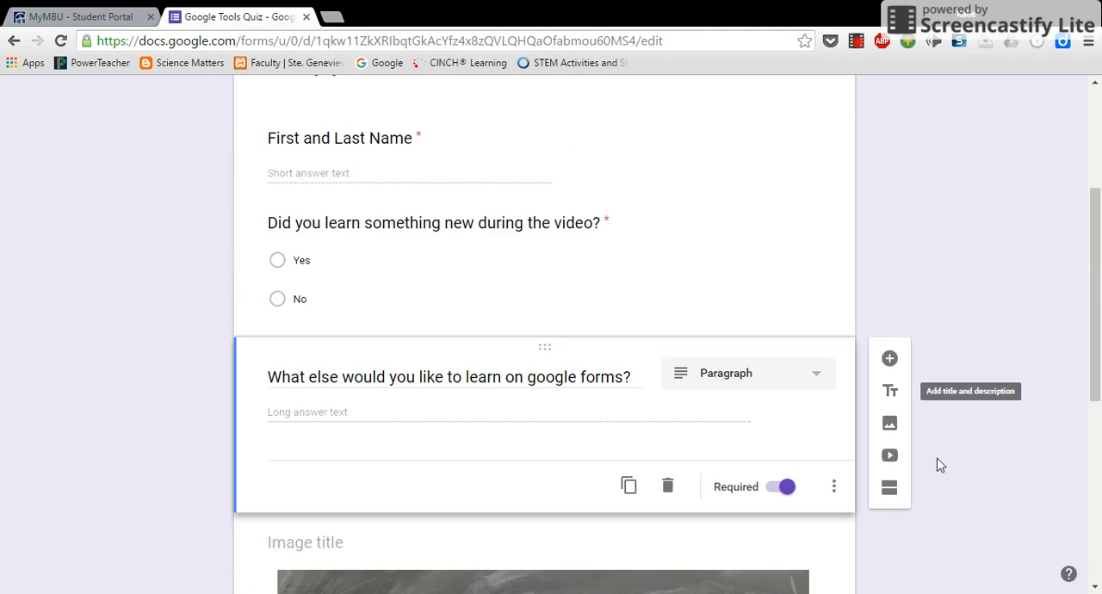
click(890, 362)
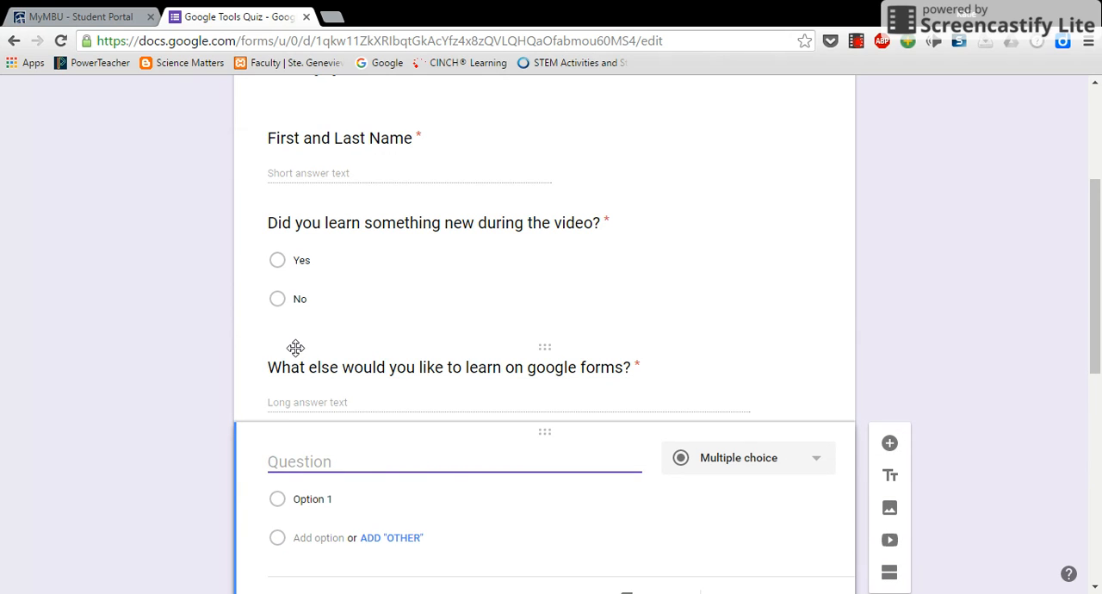
text(Did you en)
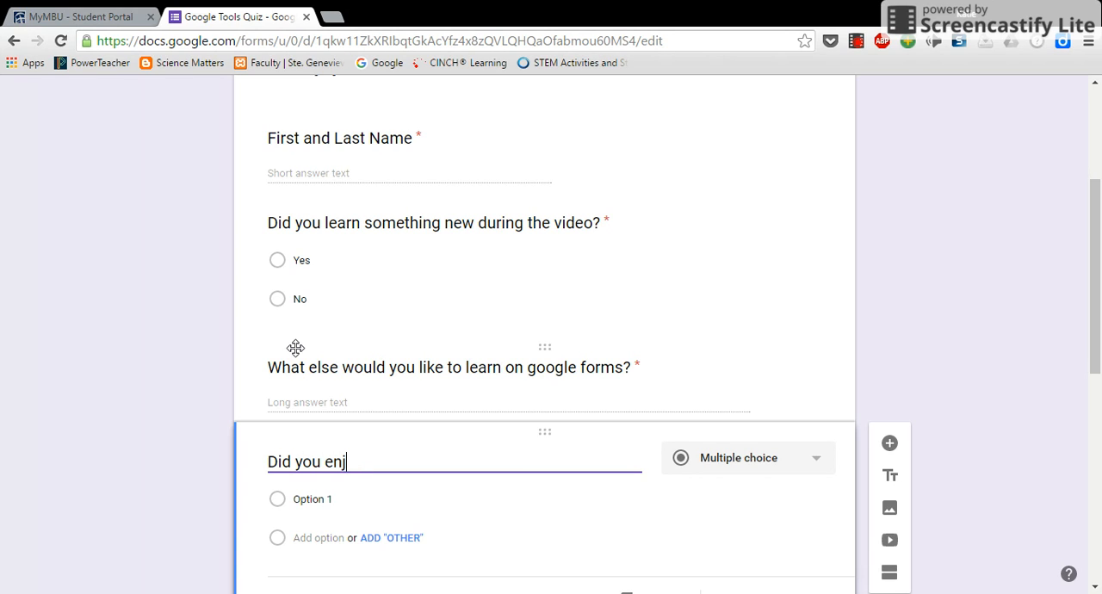
text(joy watching t)
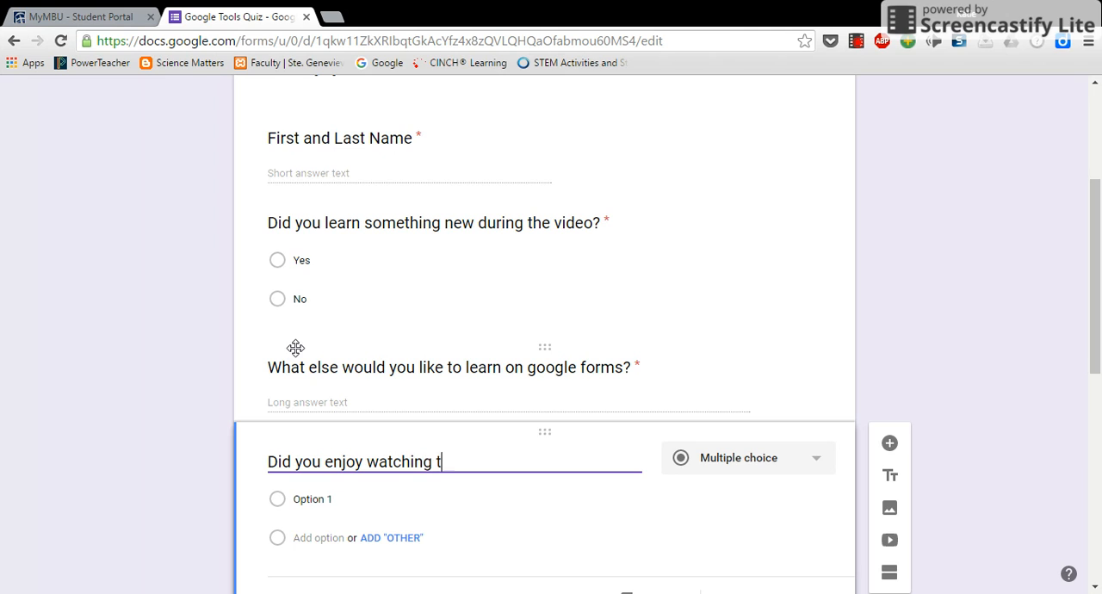
text(he video?)
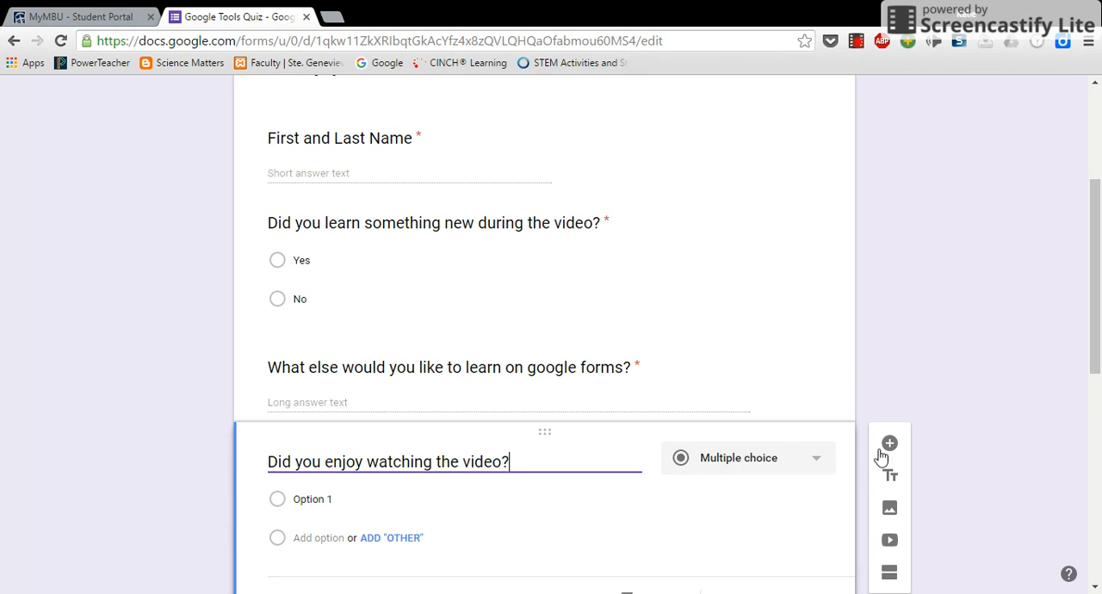
Give the question "Did you enjoy watching the video?" the options "Yes" and "No" and make it required
scroll(1071, 487, down, 2)
click(314, 337)
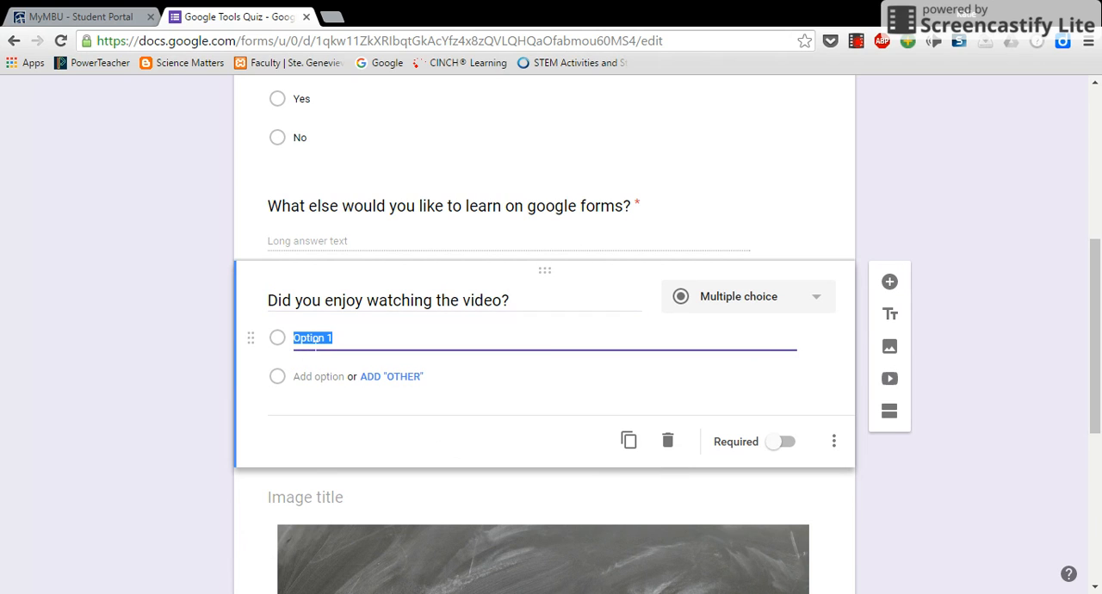
text(Yes)
click(307, 375)
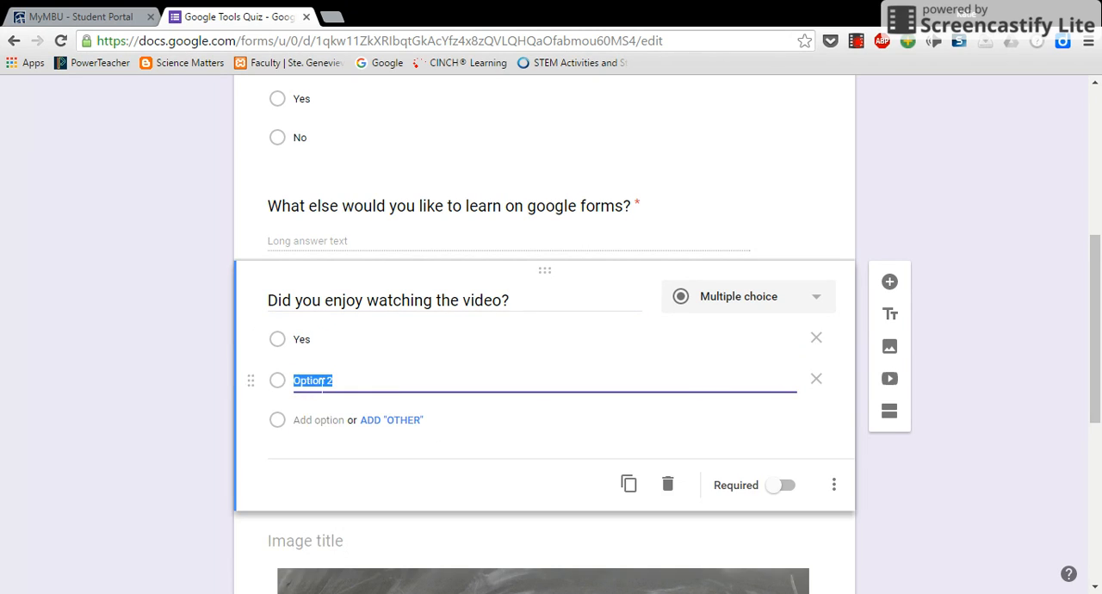
text(No)
click(790, 485)
Open the form's sending options and examine how to share it by link and by email
scroll(677, 307, up, 2)
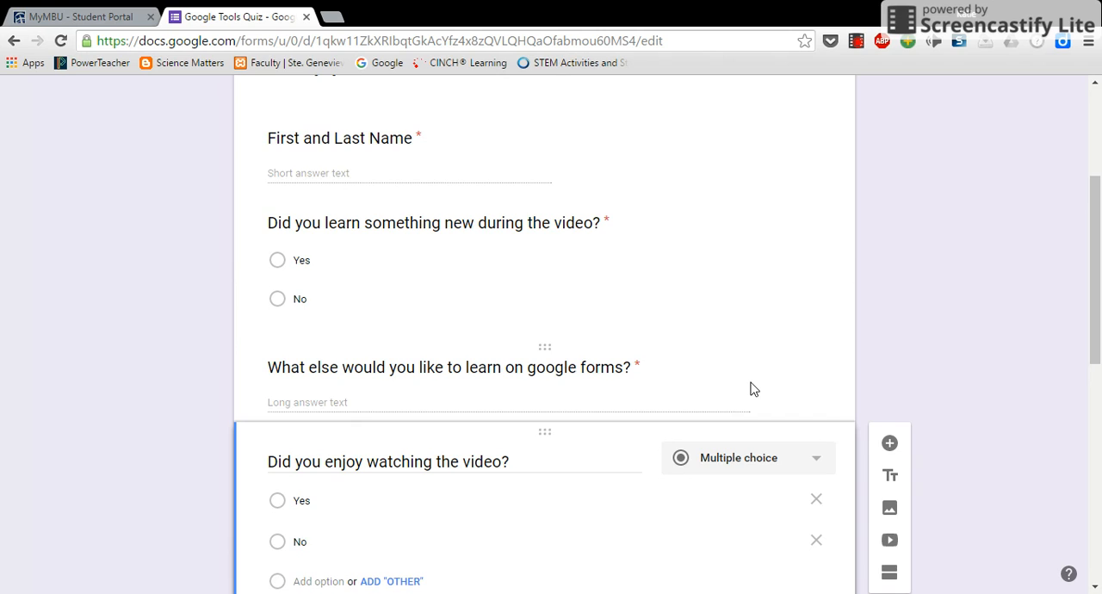
scroll(753, 387, up, 3)
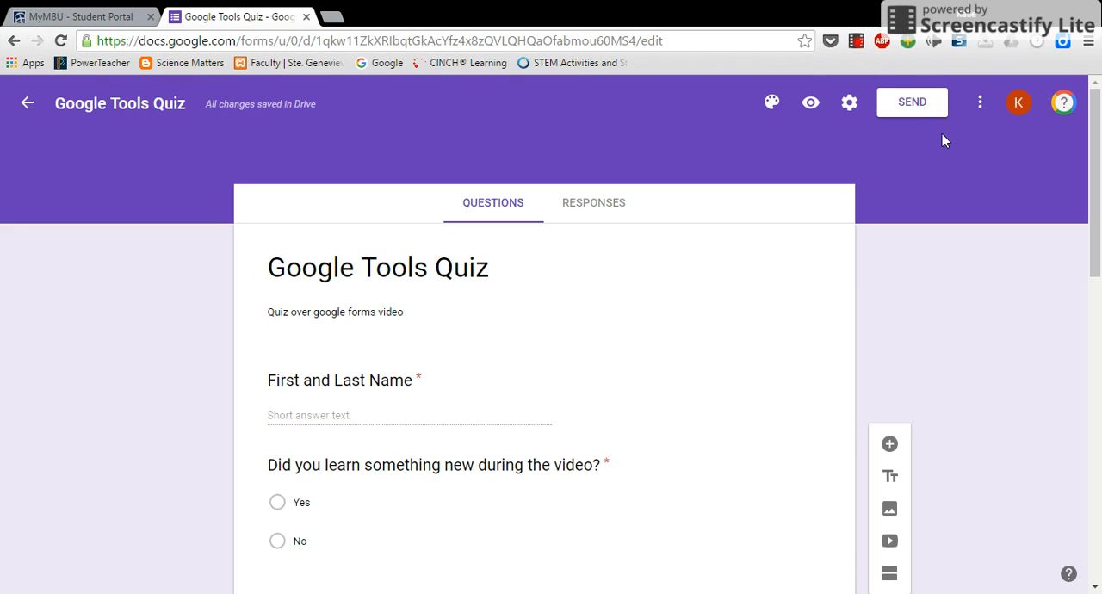
click(924, 107)
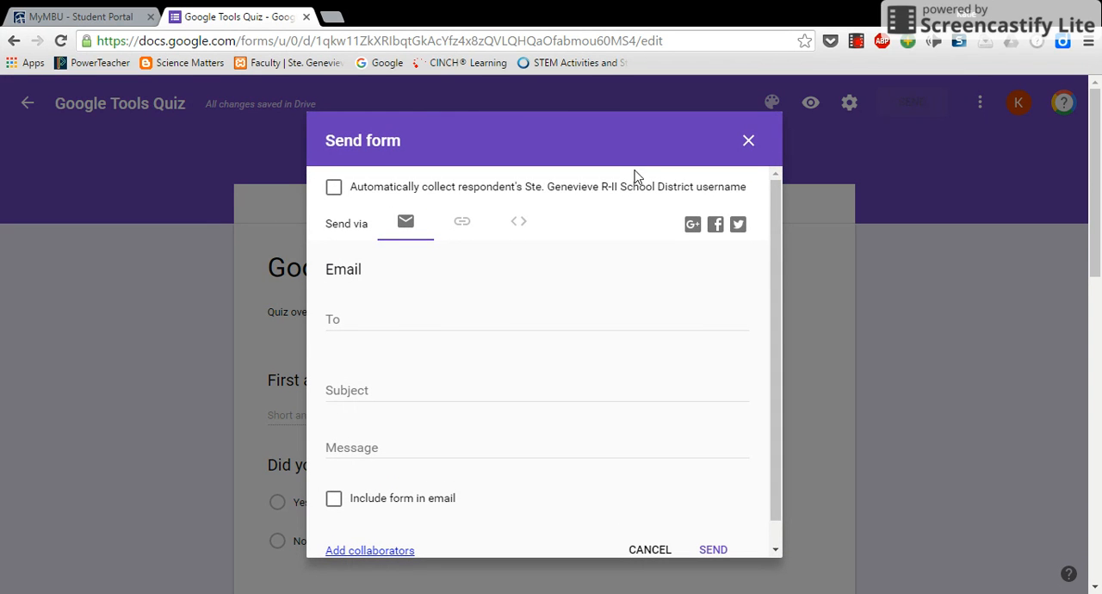
click(462, 227)
click(360, 310)
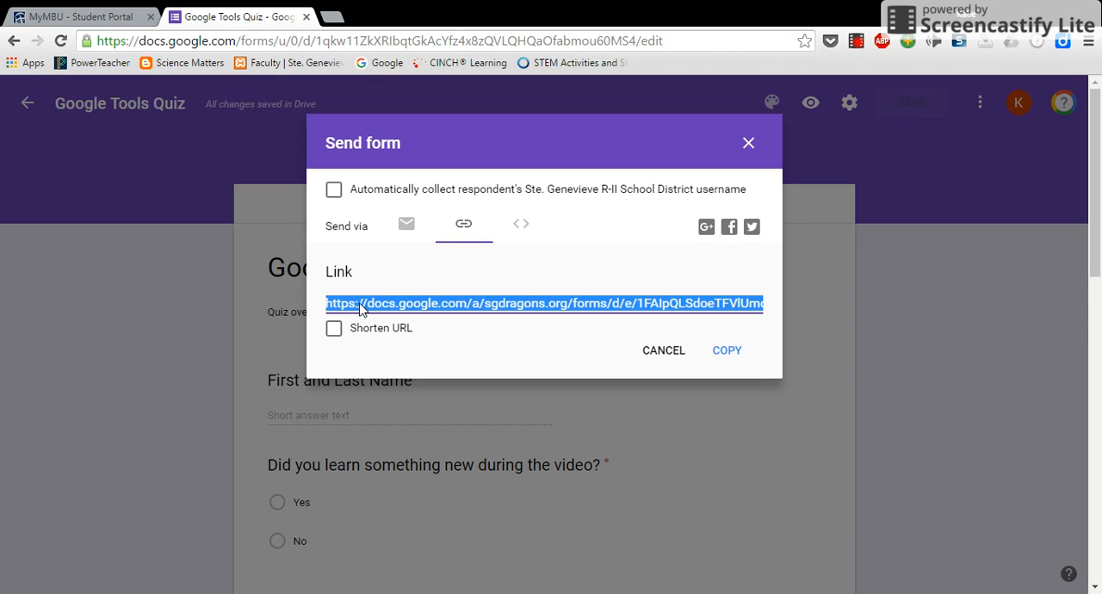
click(404, 227)
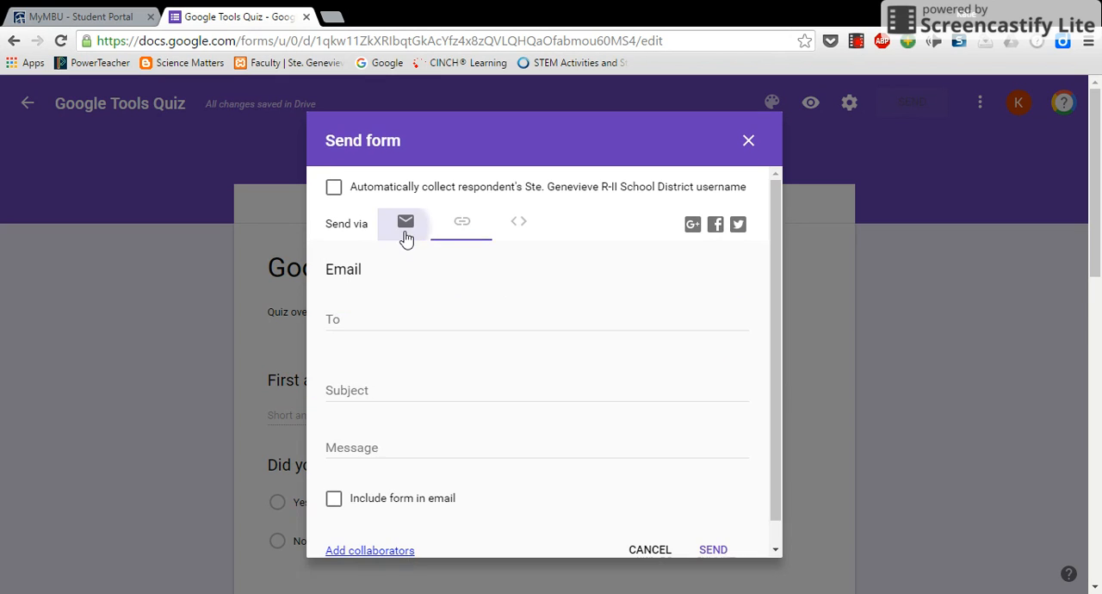
Address the form's invitation email to the recipient by choosing the matching contact's email address
click(427, 327)
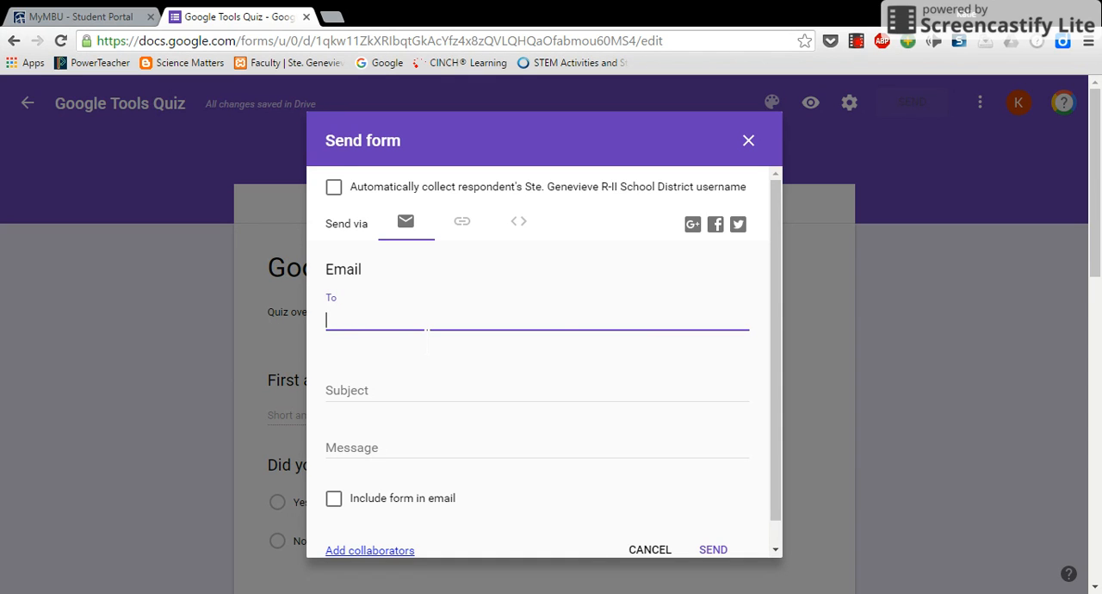
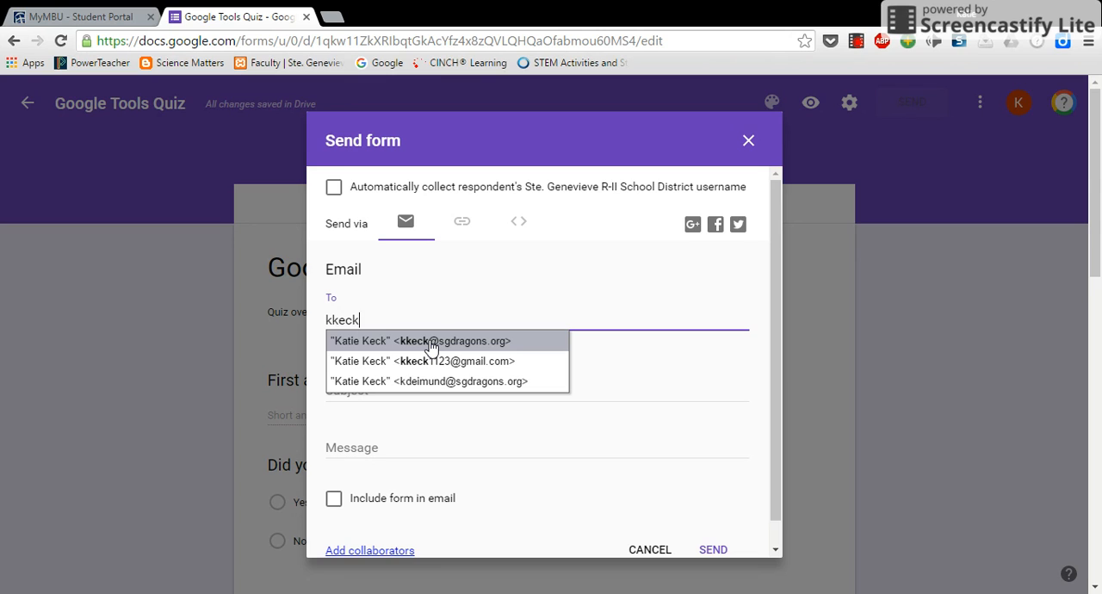
key(BackSpace)
key(BackSpace)
key(BackSpace)
key(BackSpace)
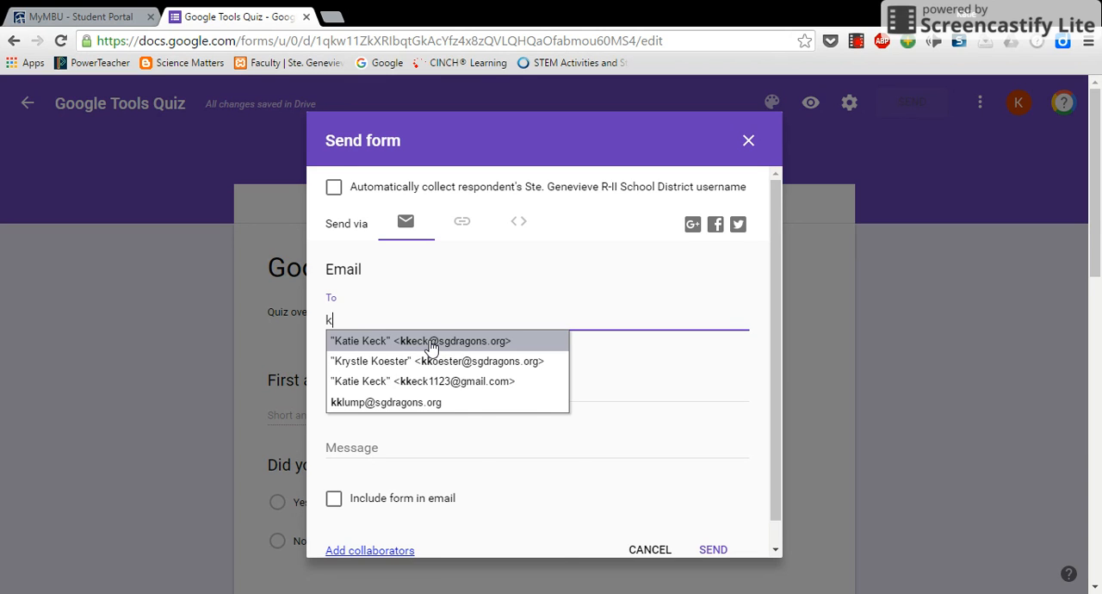
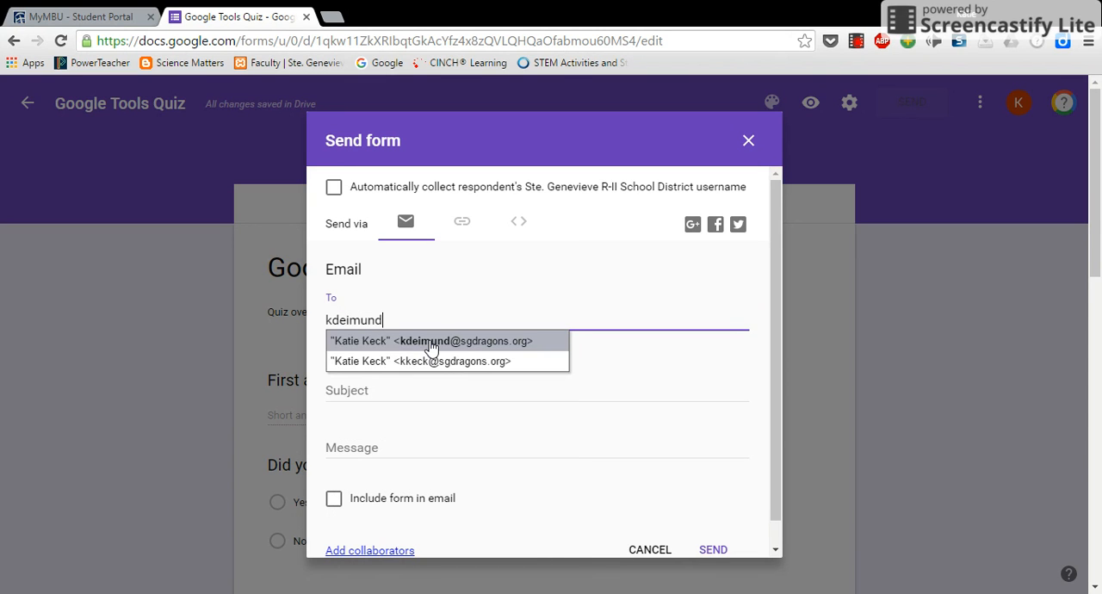
click(431, 342)
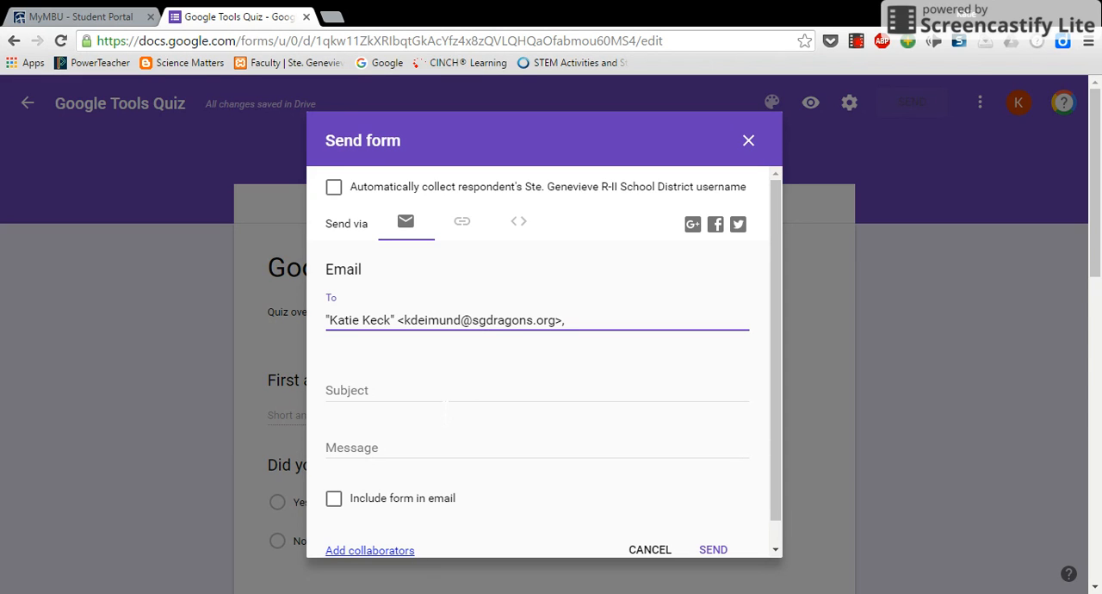
Give the invitation email the subject "Google tools video" and send it
click(445, 396)
text(Google )
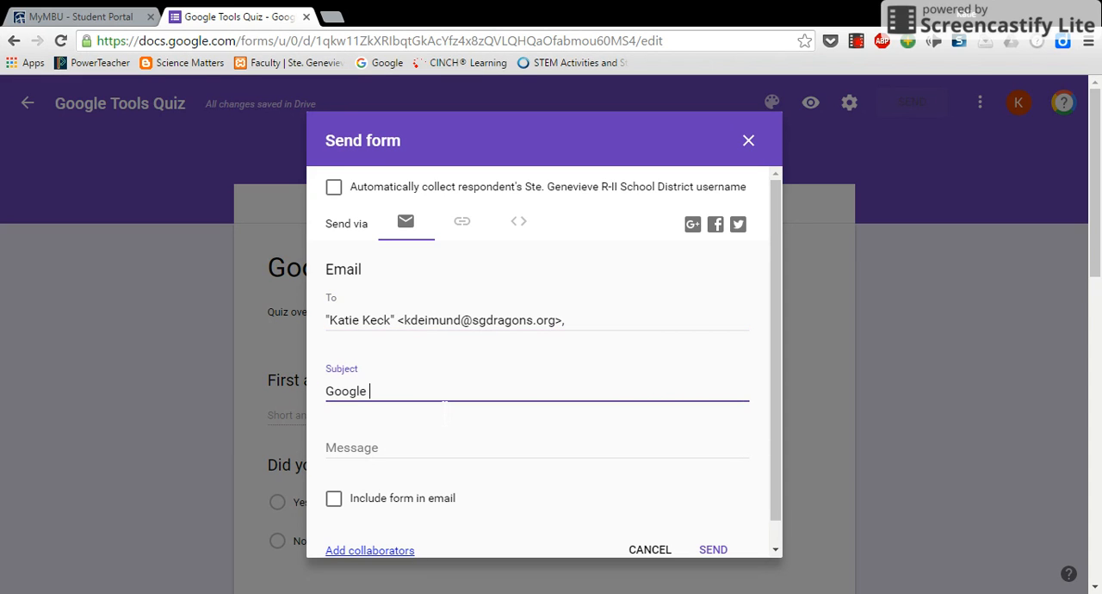
text(tools video)
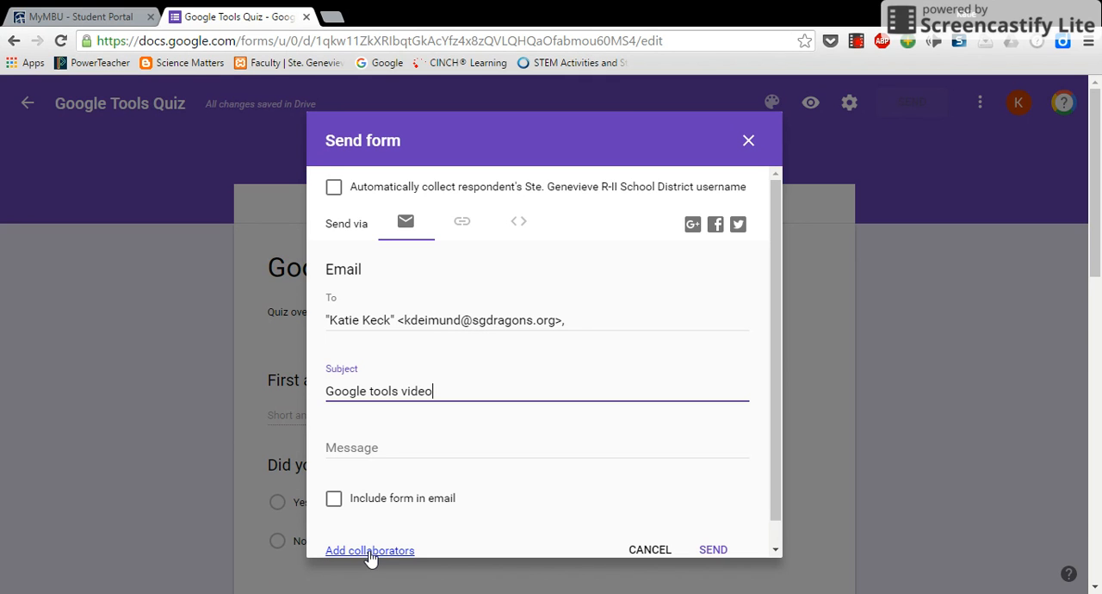
click(527, 222)
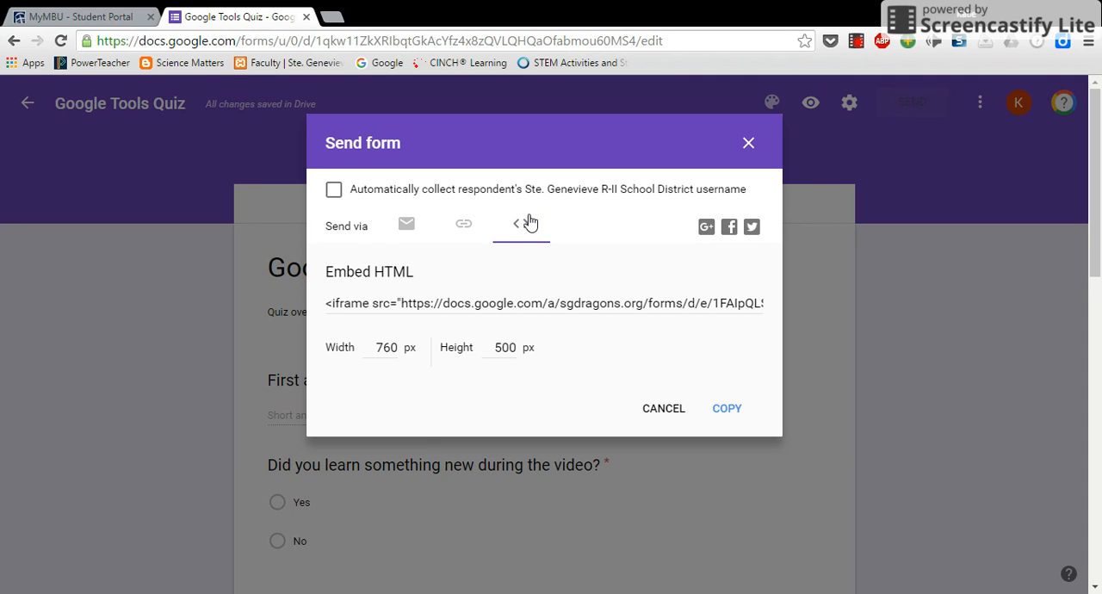
click(404, 228)
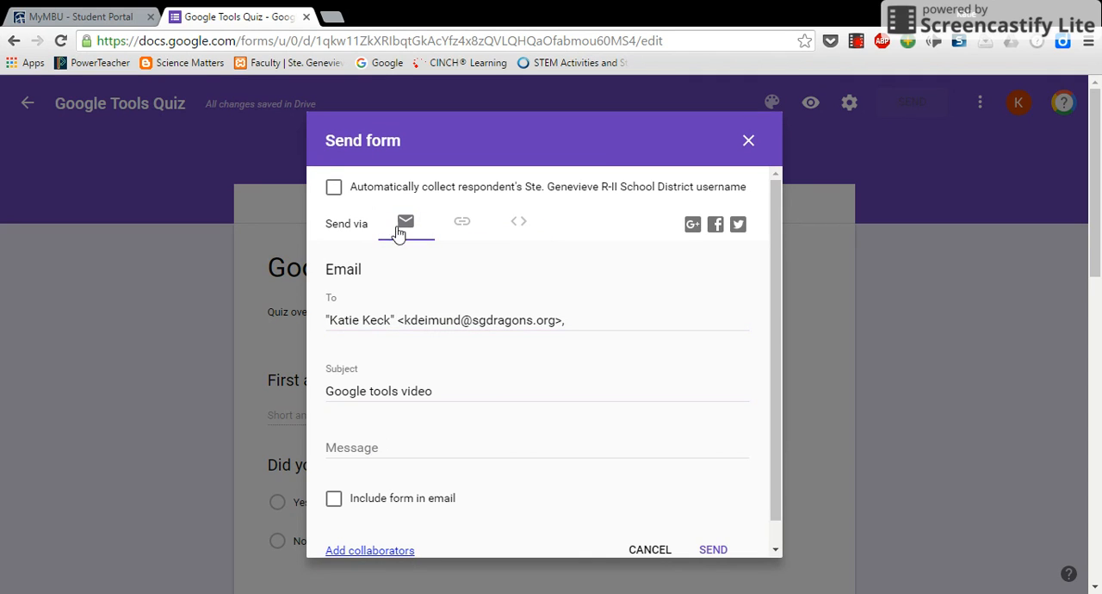
click(722, 551)
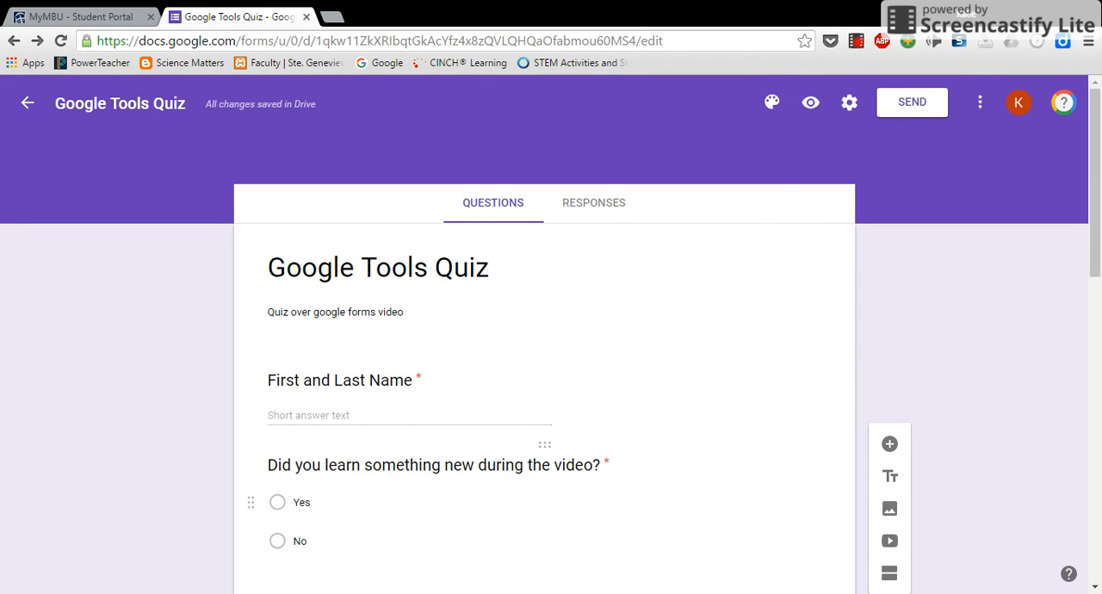
Switch to the Gmail inbox in a new browser tab
click(329, 19)
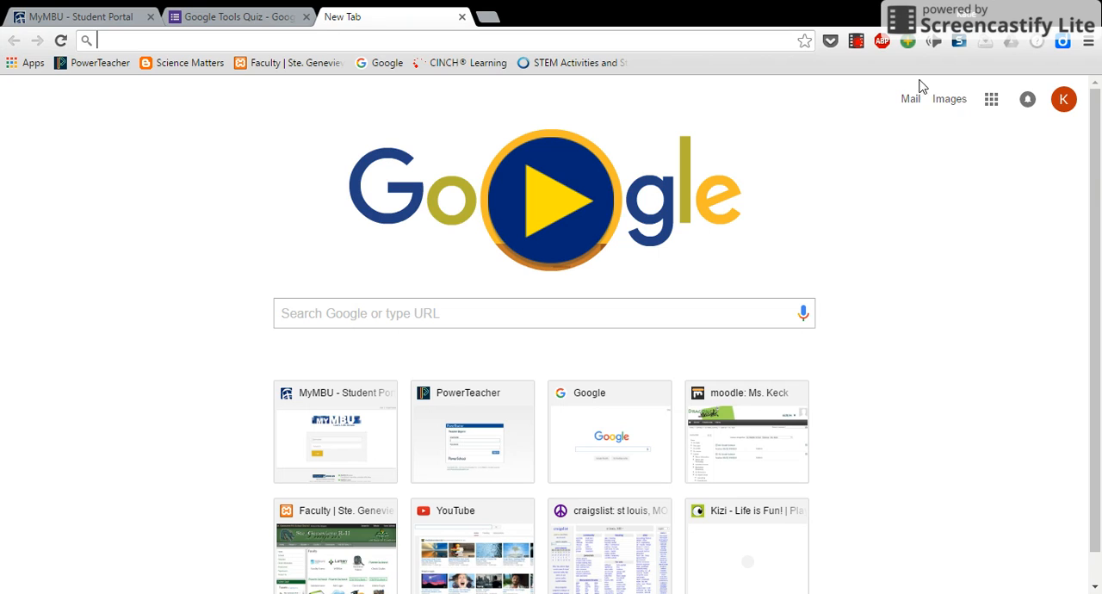
click(961, 102)
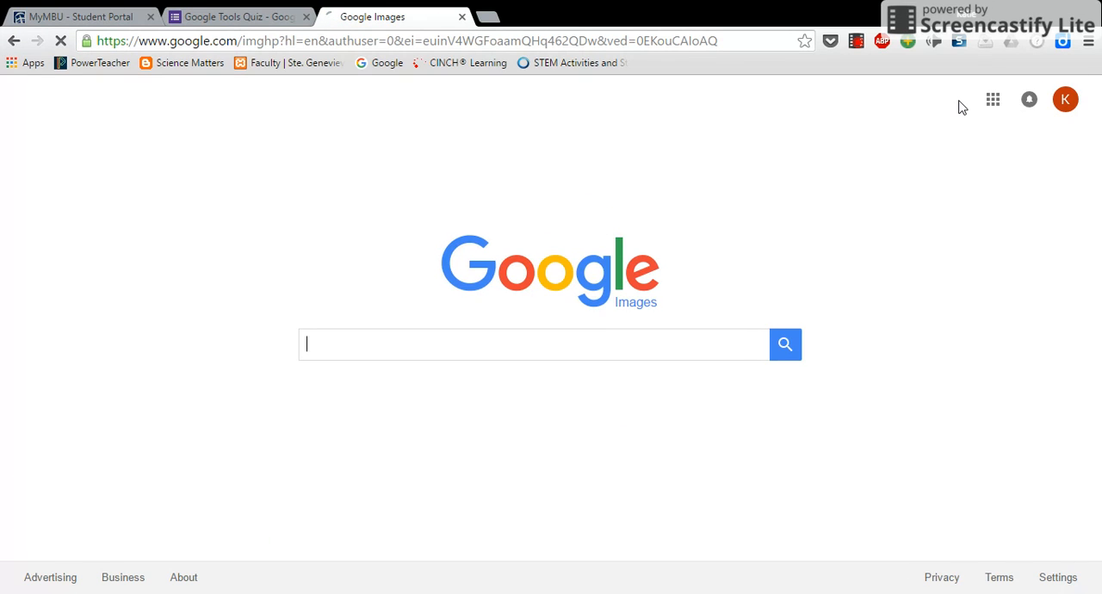
click(994, 100)
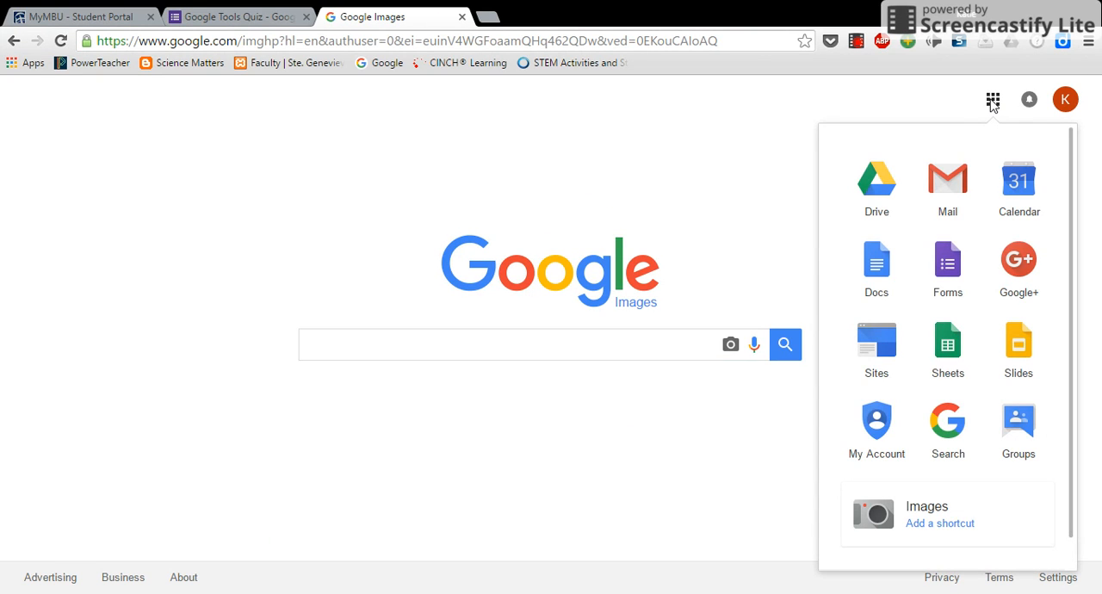
click(966, 192)
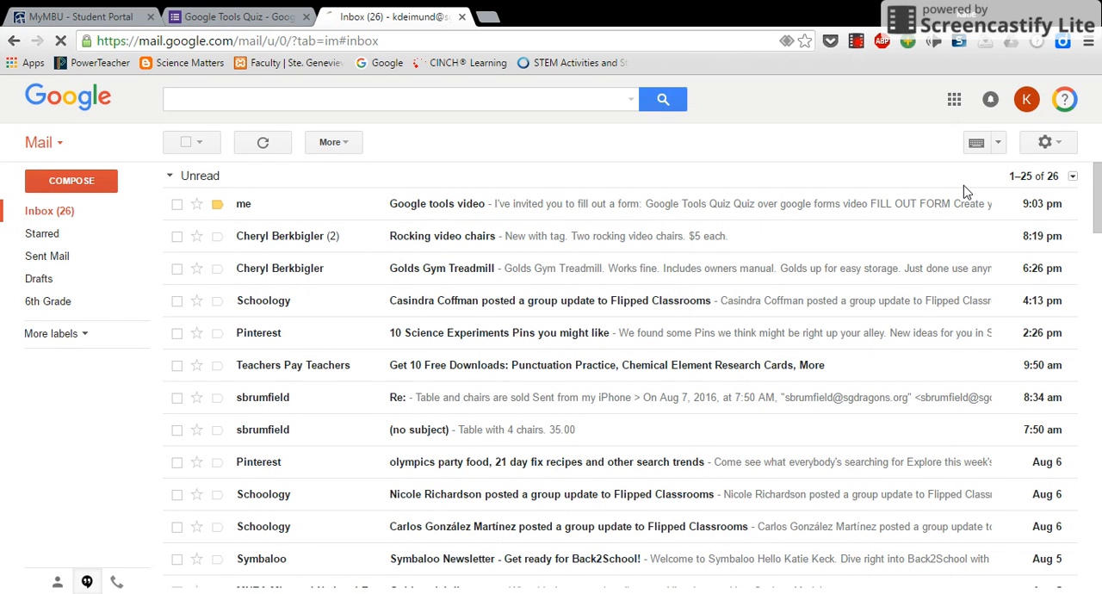
Open the "Google tools video" invitation email and go to its Google Tools Quiz form to fill it out
click(515, 208)
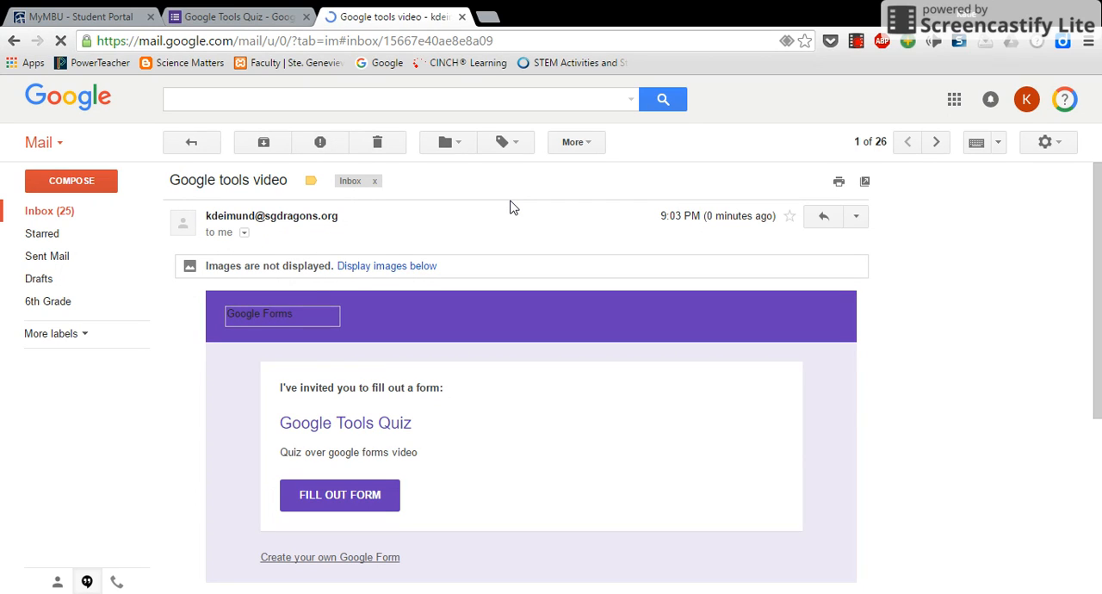
scroll(603, 453, down, 2)
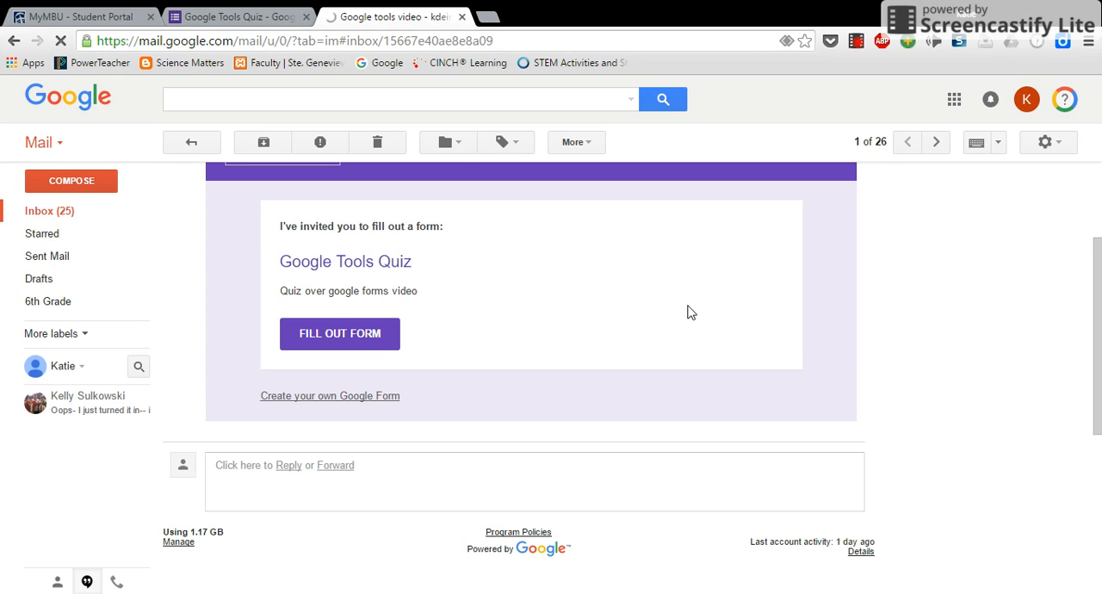
click(379, 340)
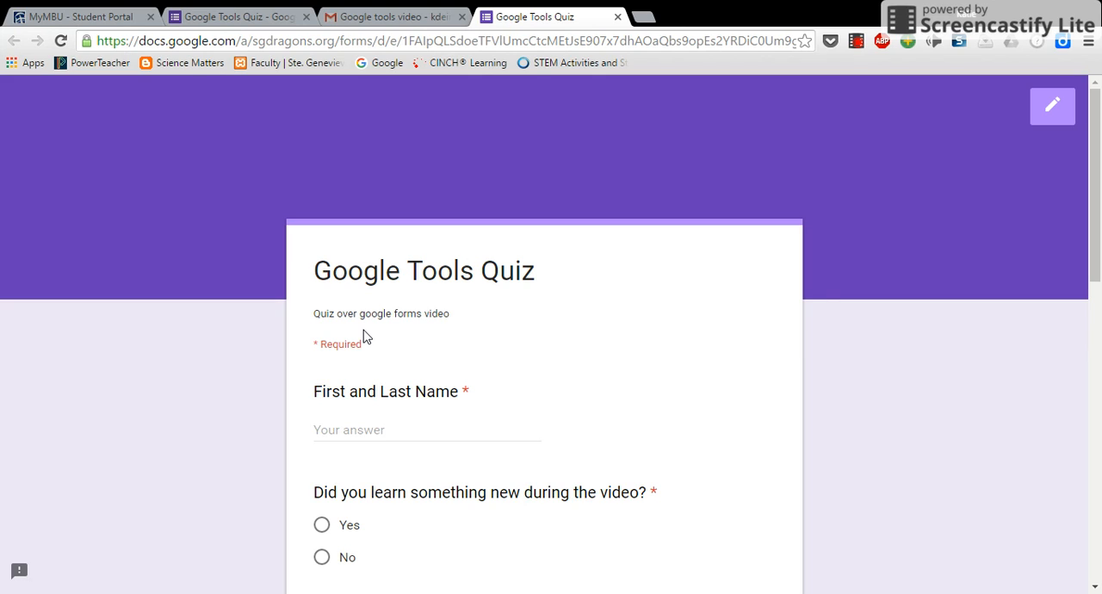
Enter "Answer Key" as the first and last name and answer "Yes" to learning something new during the video
click(857, 43)
scroll(508, 422, down, 2)
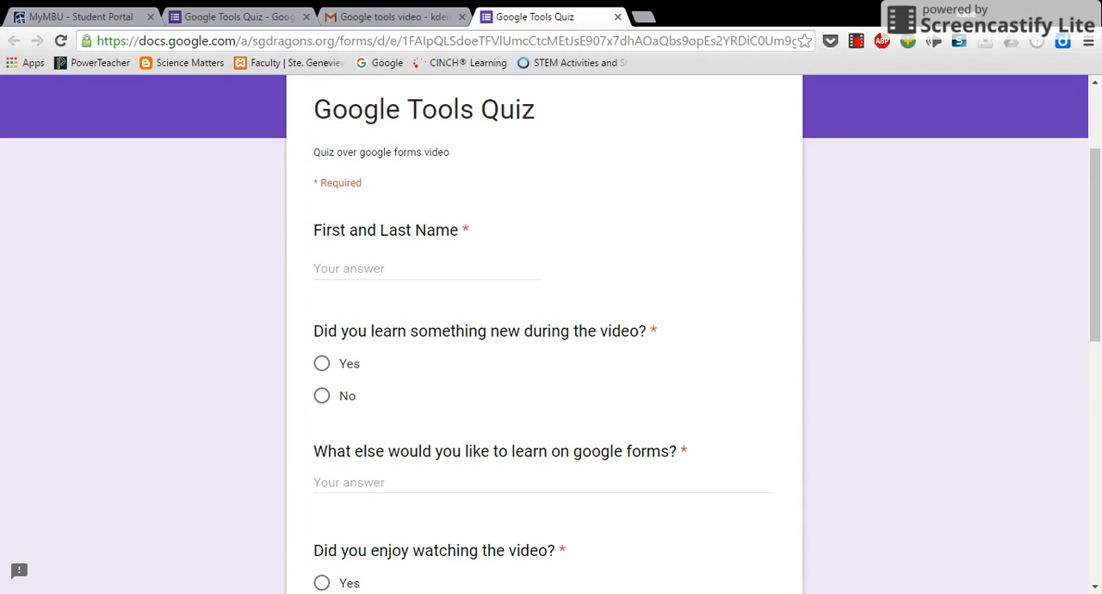
click(440, 268)
text(Answ)
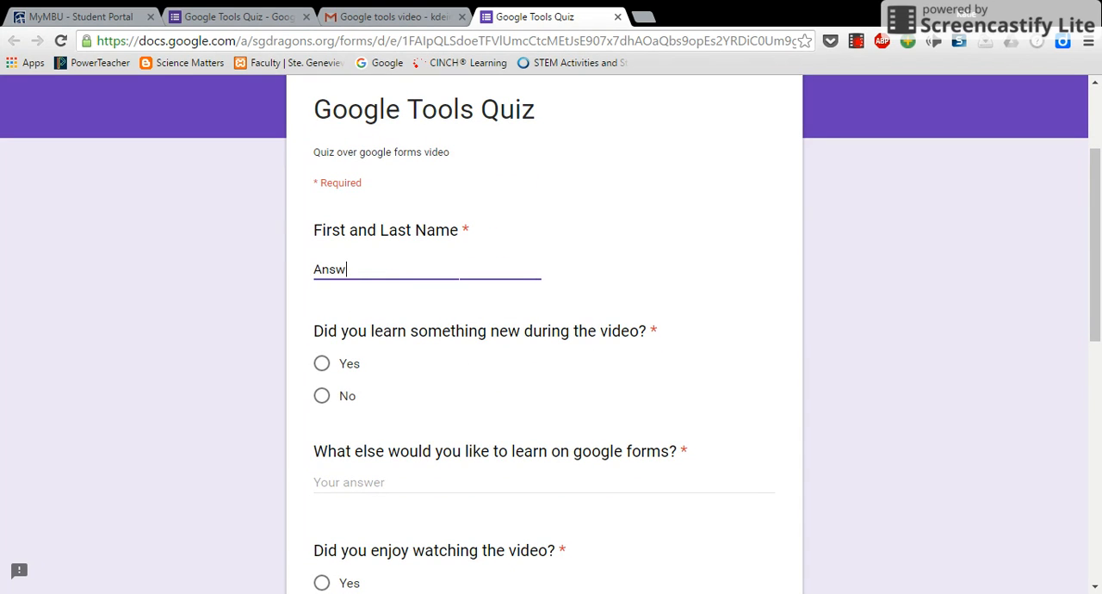
text(er Key)
click(323, 368)
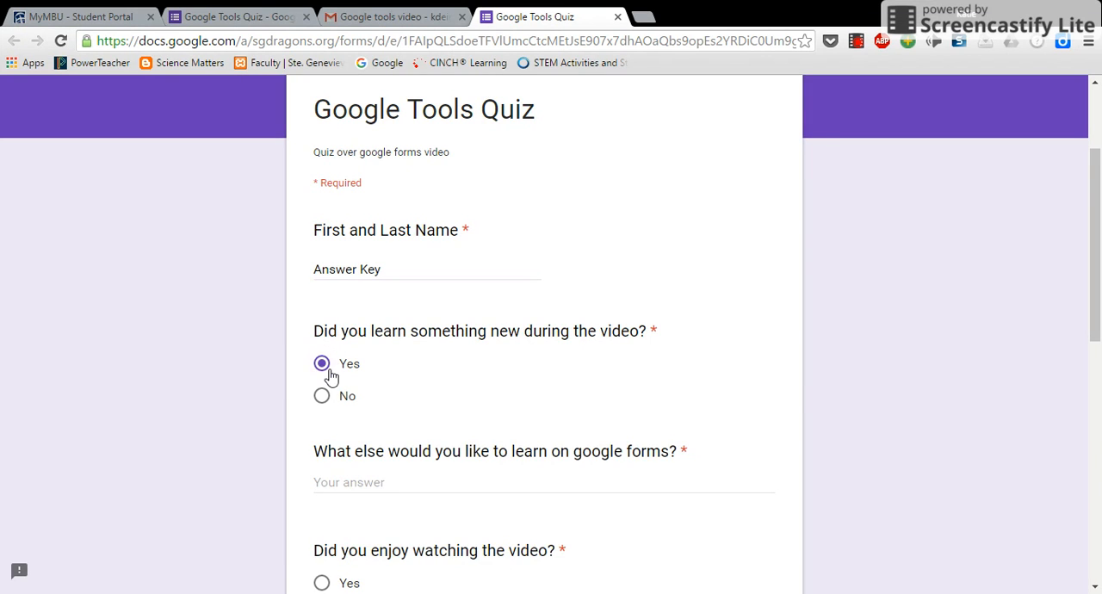
Answer the paragraph question with "This is awesome", choose "Yes" for enjoying the video, and submit the answer key response
scroll(323, 368, down, 3)
click(465, 245)
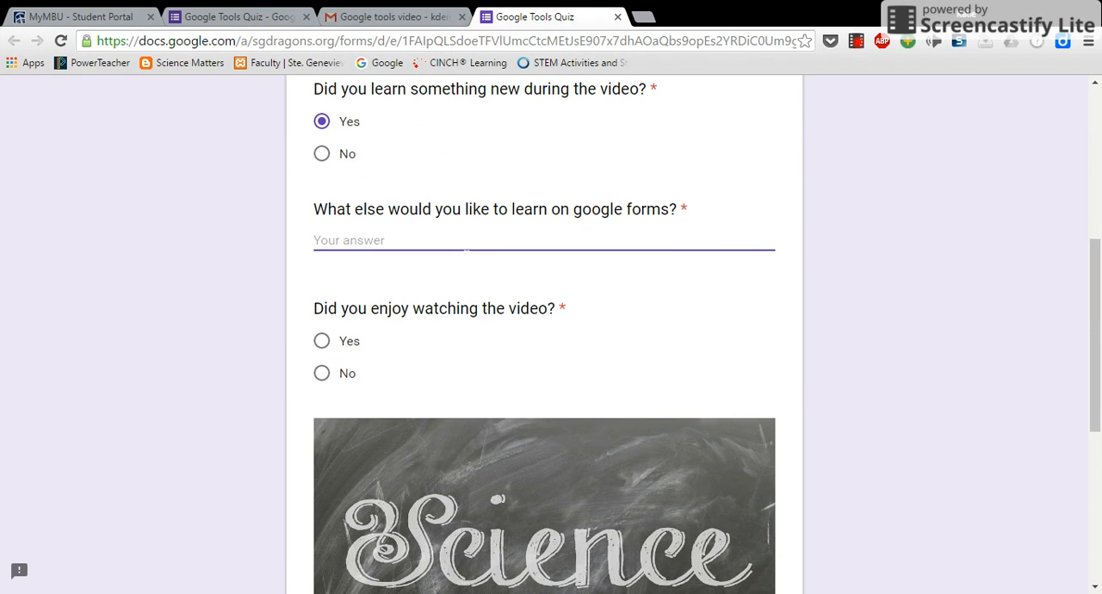
text(This is awesome)
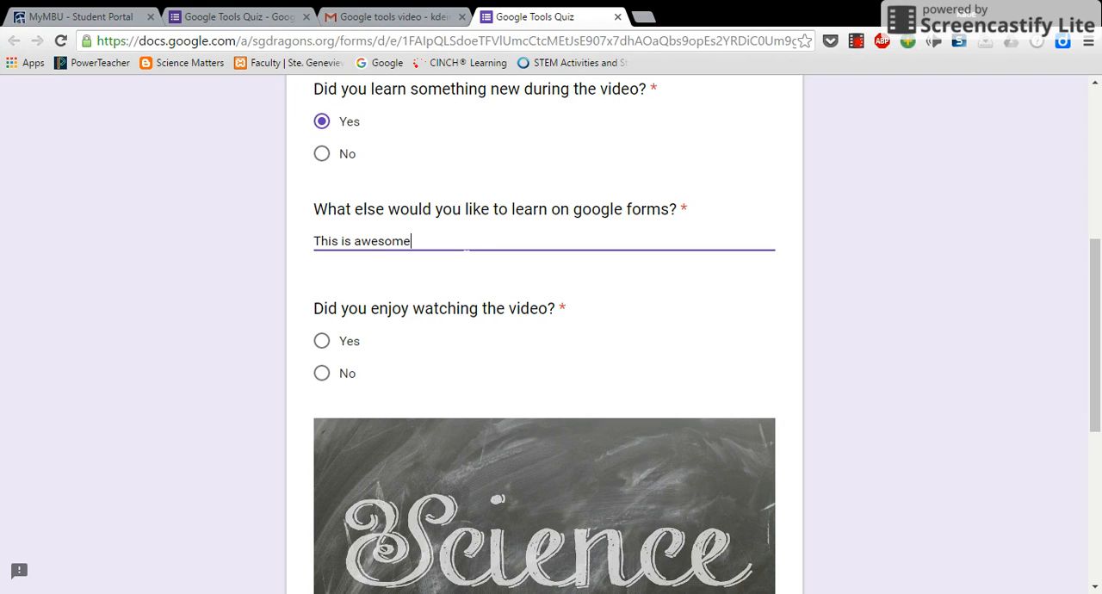
scroll(465, 250, up, 3)
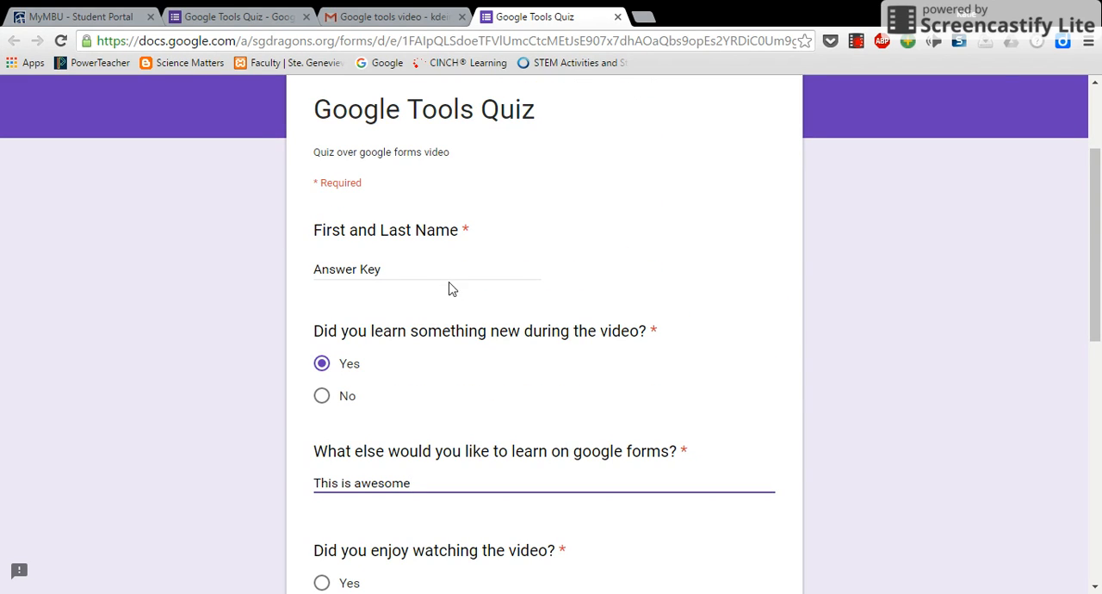
scroll(544, 344, down, 2)
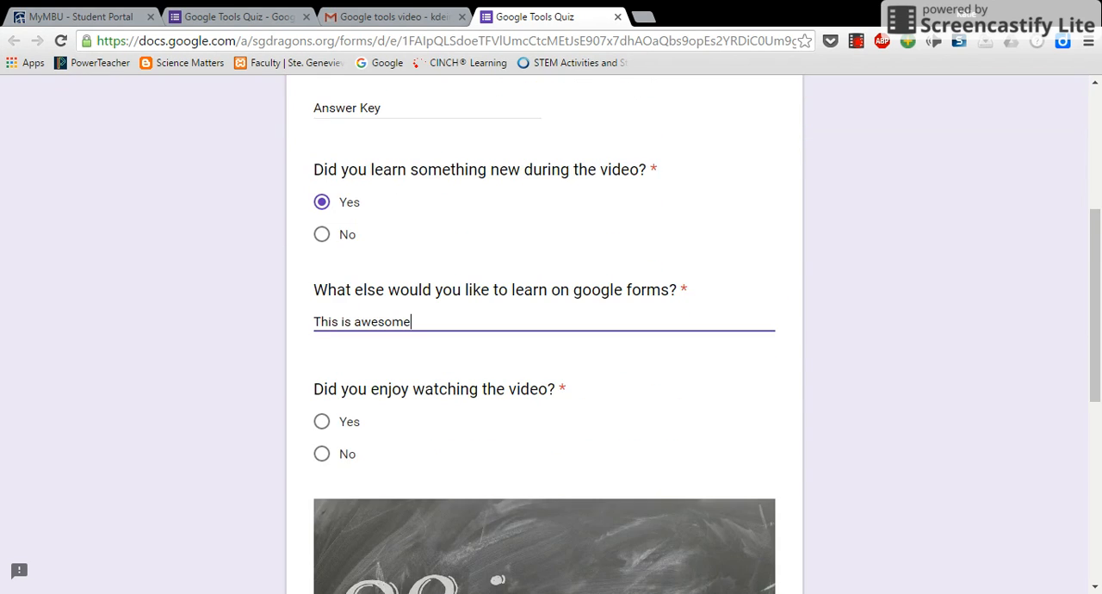
click(321, 421)
scroll(453, 450, down, 4)
scroll(454, 452, down, 2)
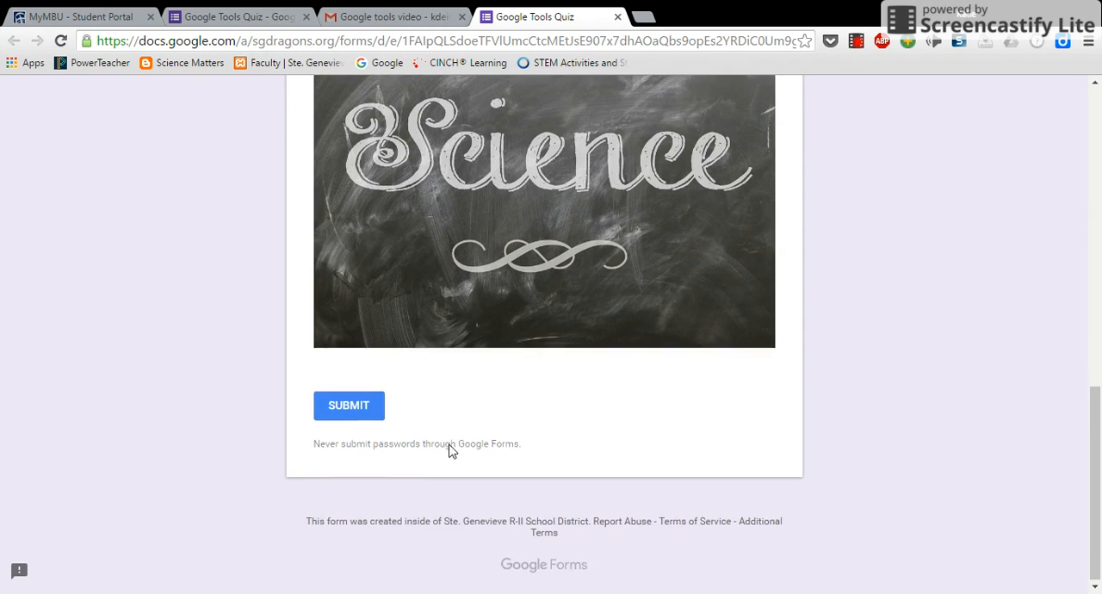
click(340, 404)
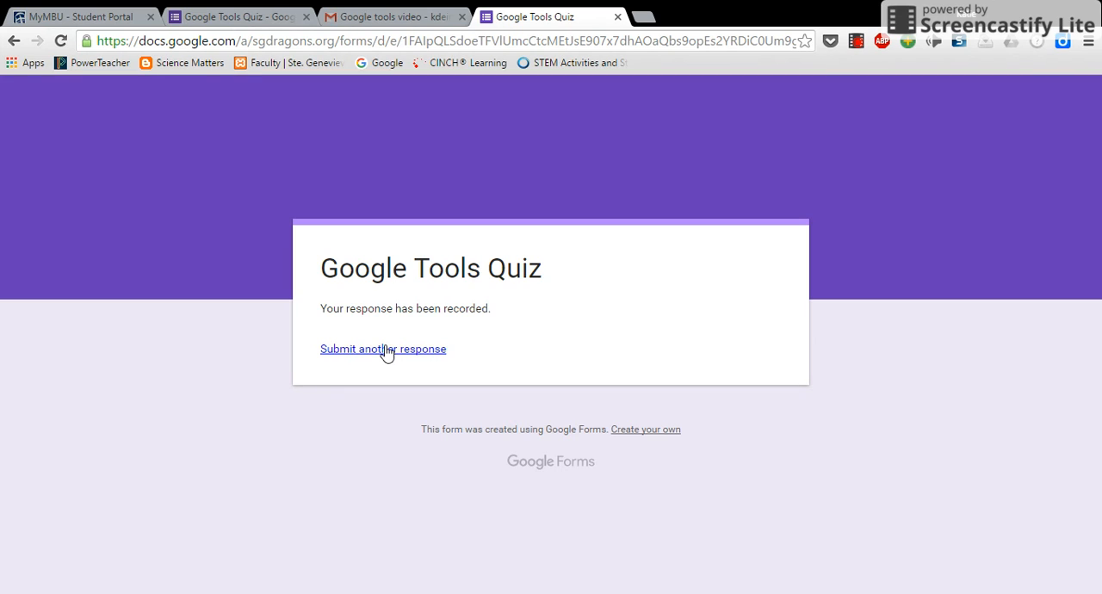
Start another response with the respondent's full name and answer "Yes" to learning something new during the video
click(386, 350)
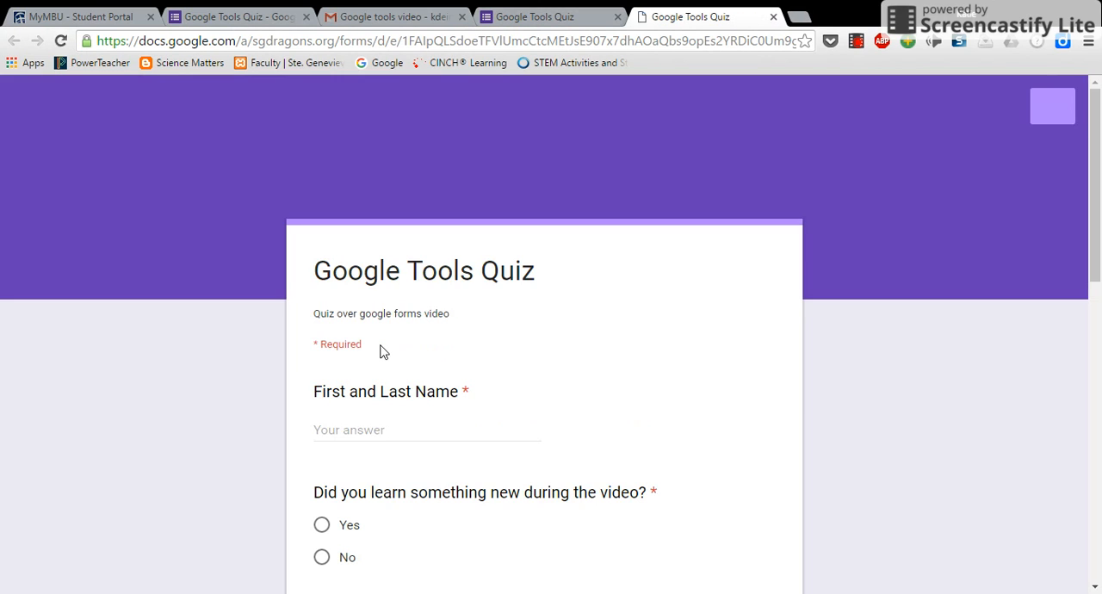
click(360, 431)
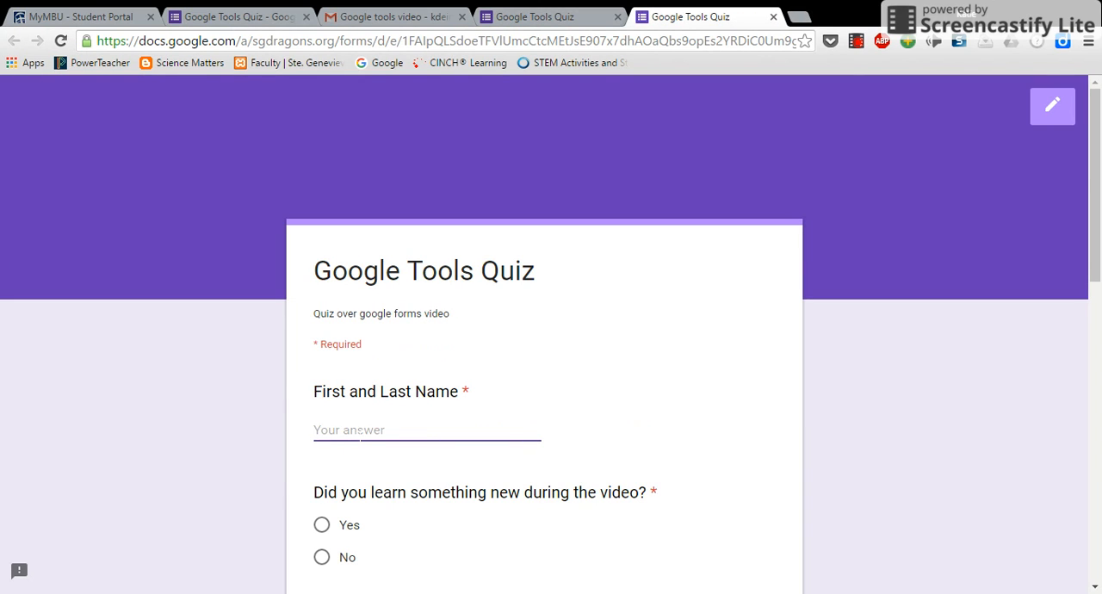
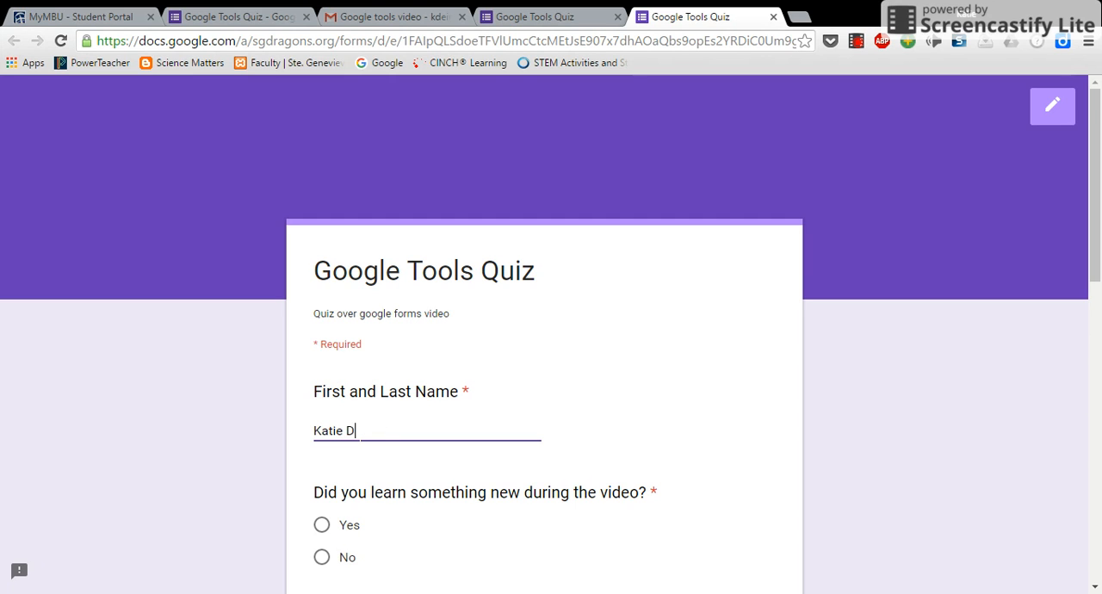
scroll(345, 413, down, 2)
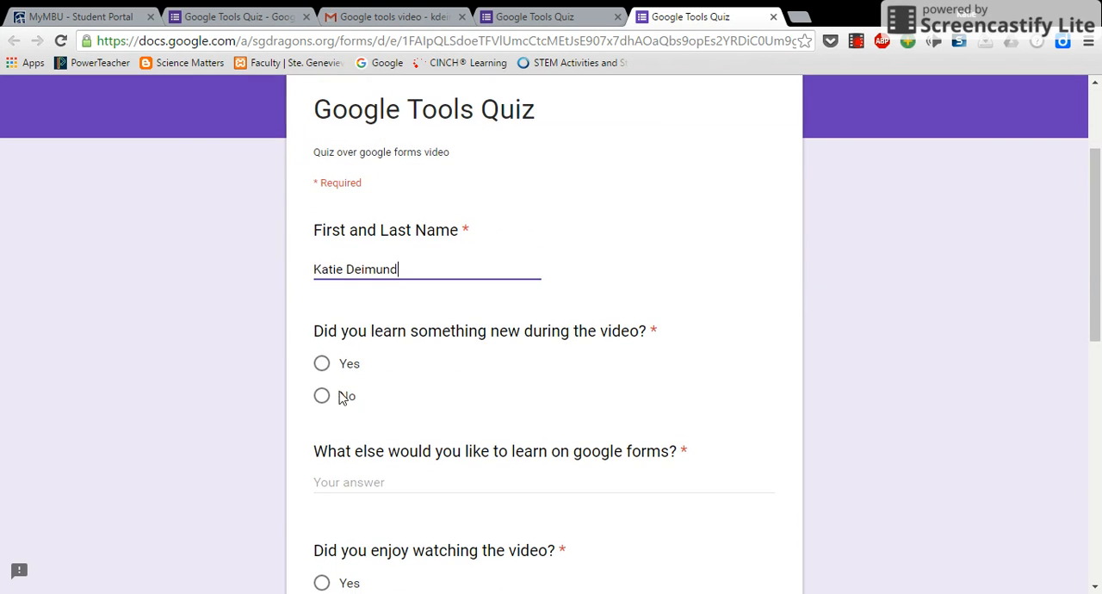
click(322, 364)
Submit the second response with "This is awesome" for the paragraph question and "No" for enjoying the video, closing both response pages
scroll(333, 387, down, 2)
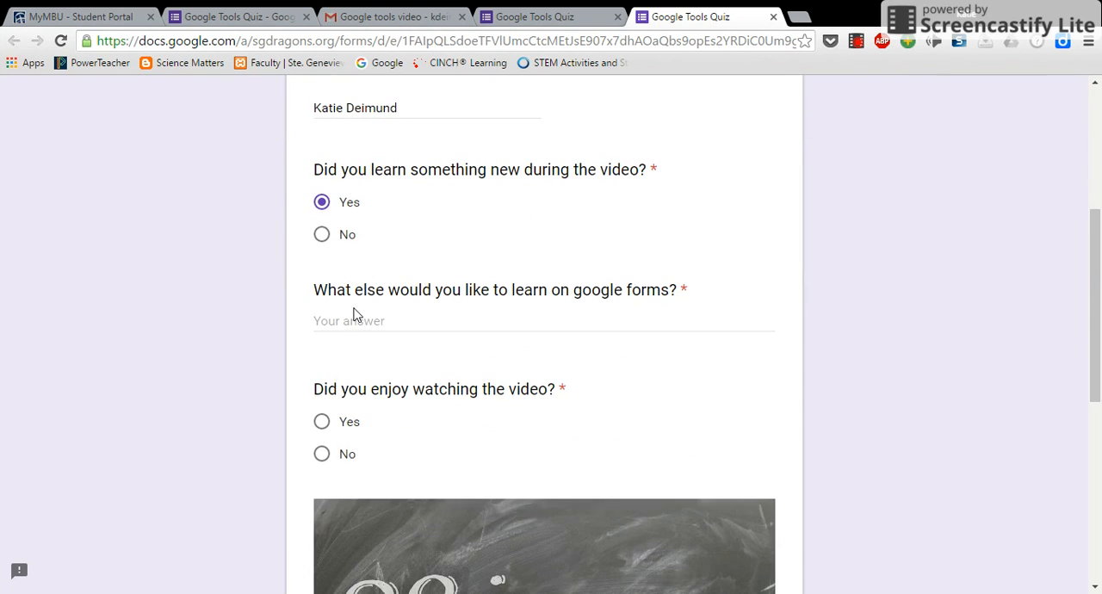
click(360, 320)
text(This is aweso)
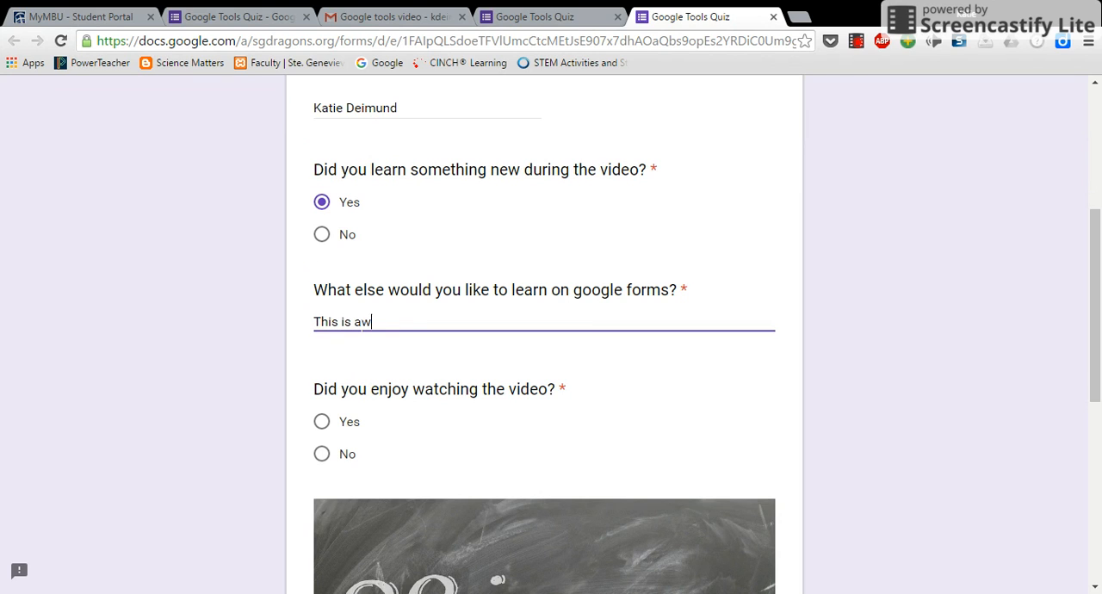
text(me)
click(333, 456)
scroll(375, 430, down, 5)
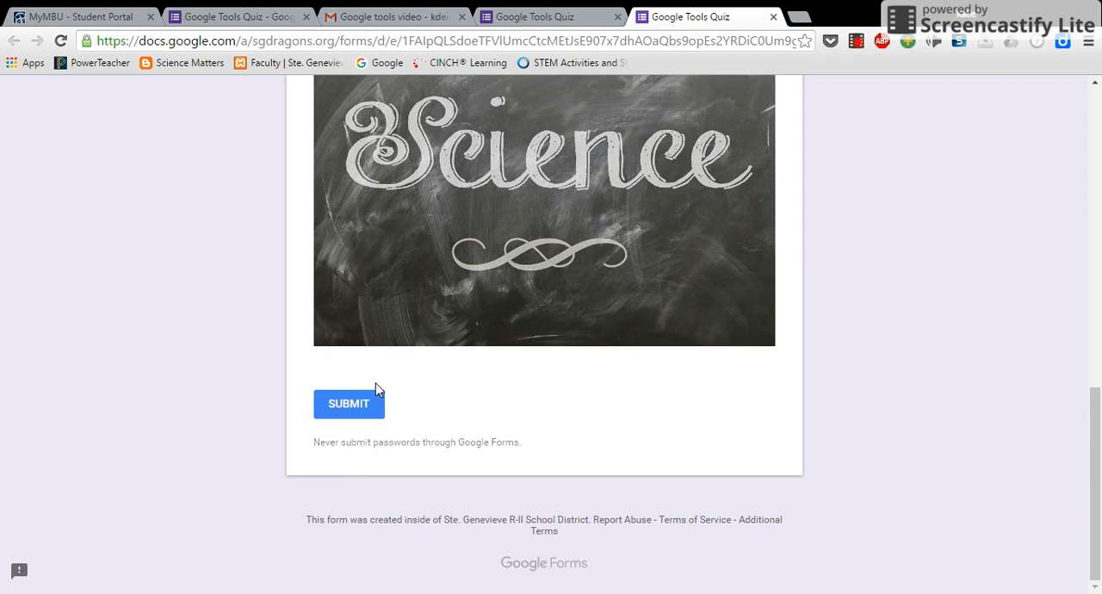
click(376, 404)
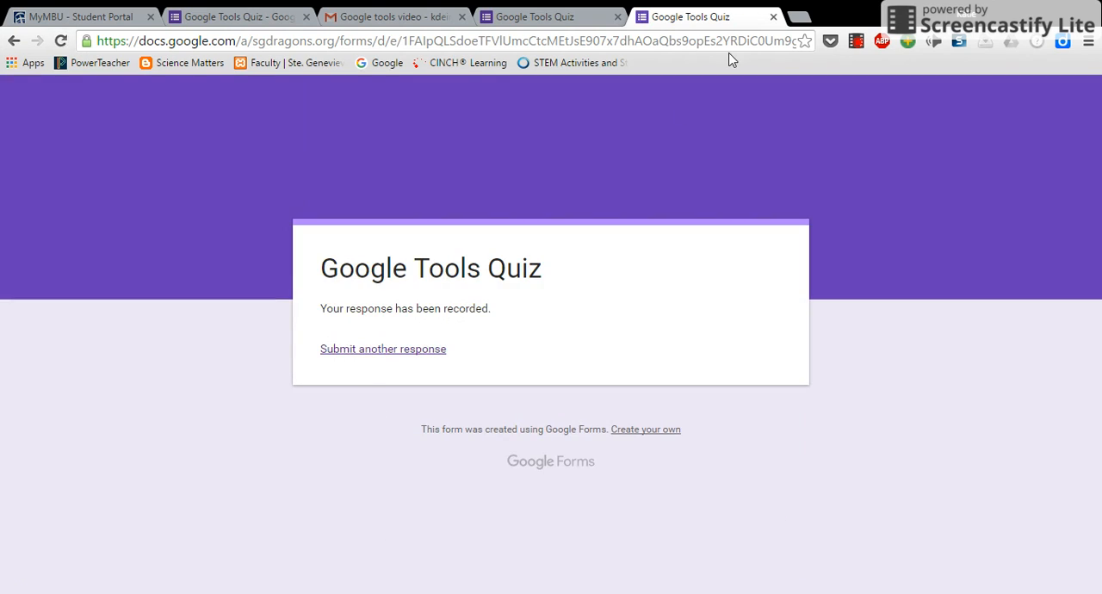
click(773, 17)
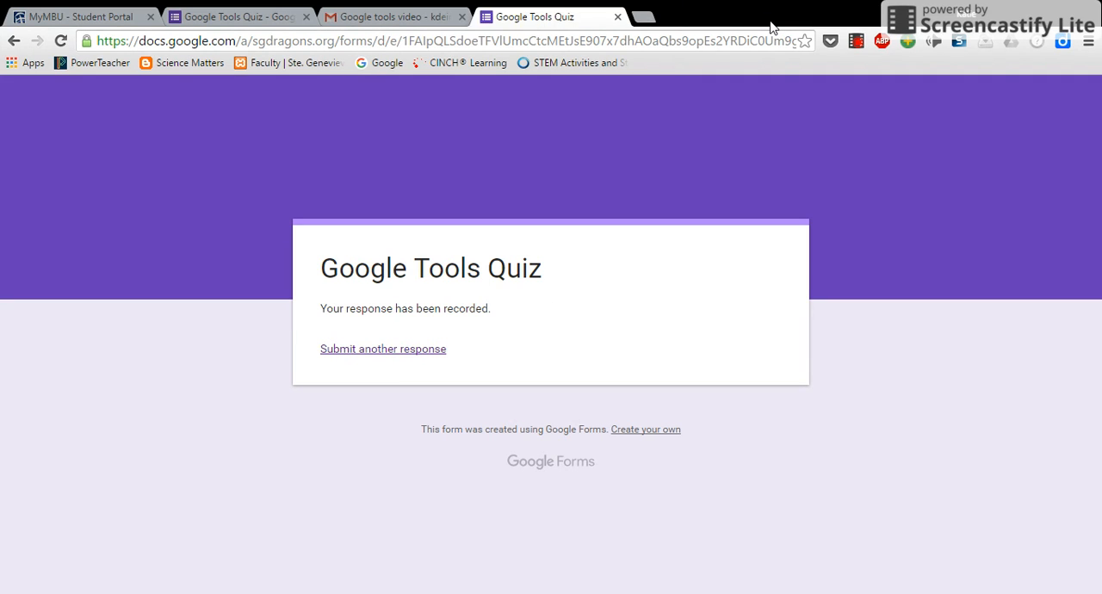
click(618, 17)
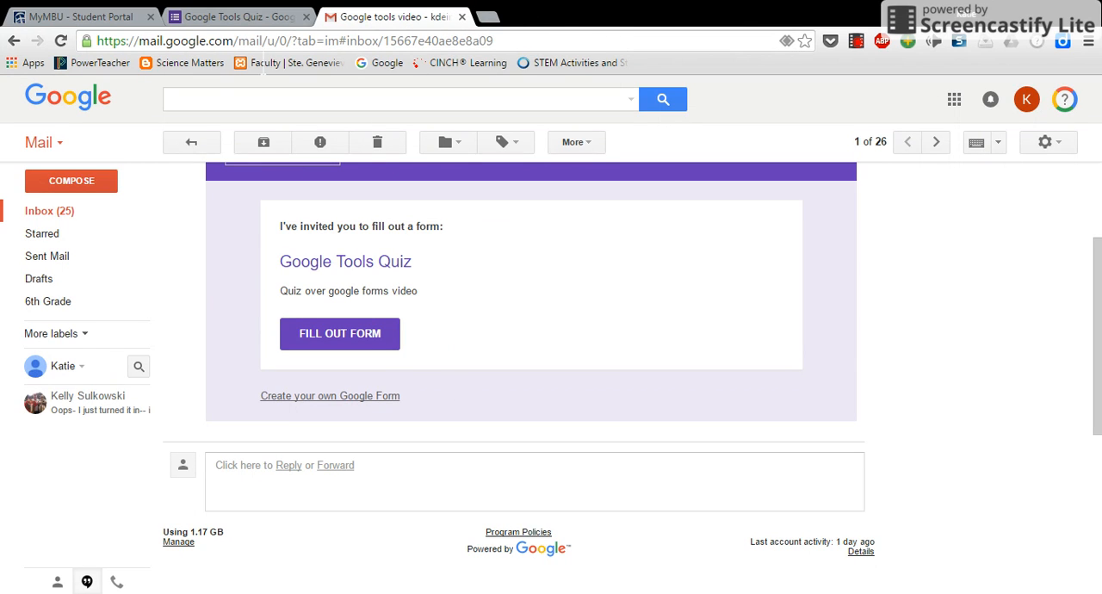
Go to Google Drive in a new browser tab and open the "Google Tools Quiz" form from My Drive
click(487, 19)
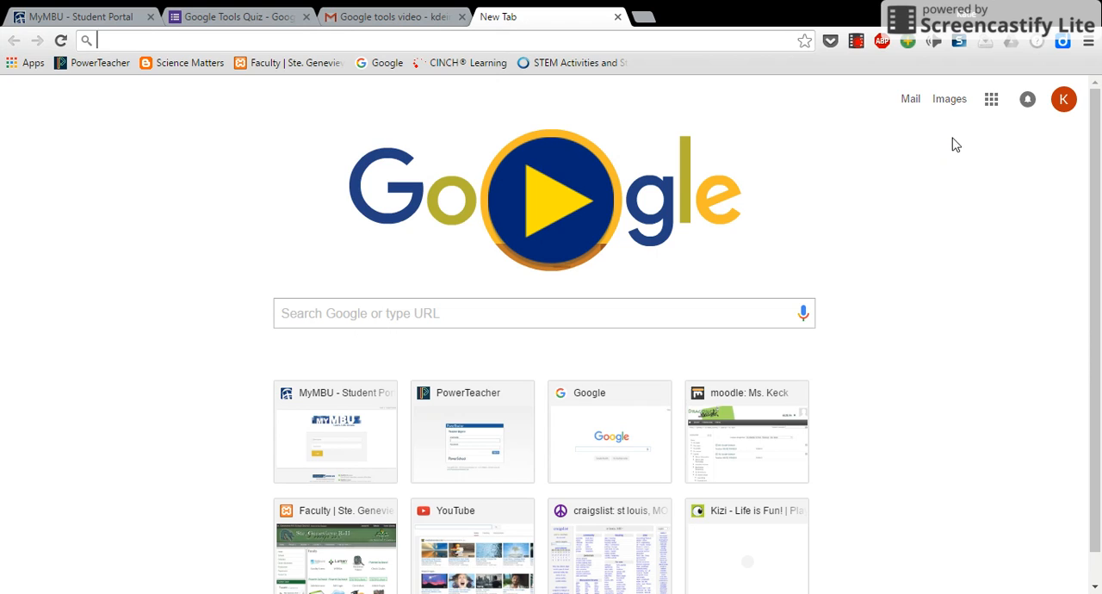
click(991, 99)
click(894, 188)
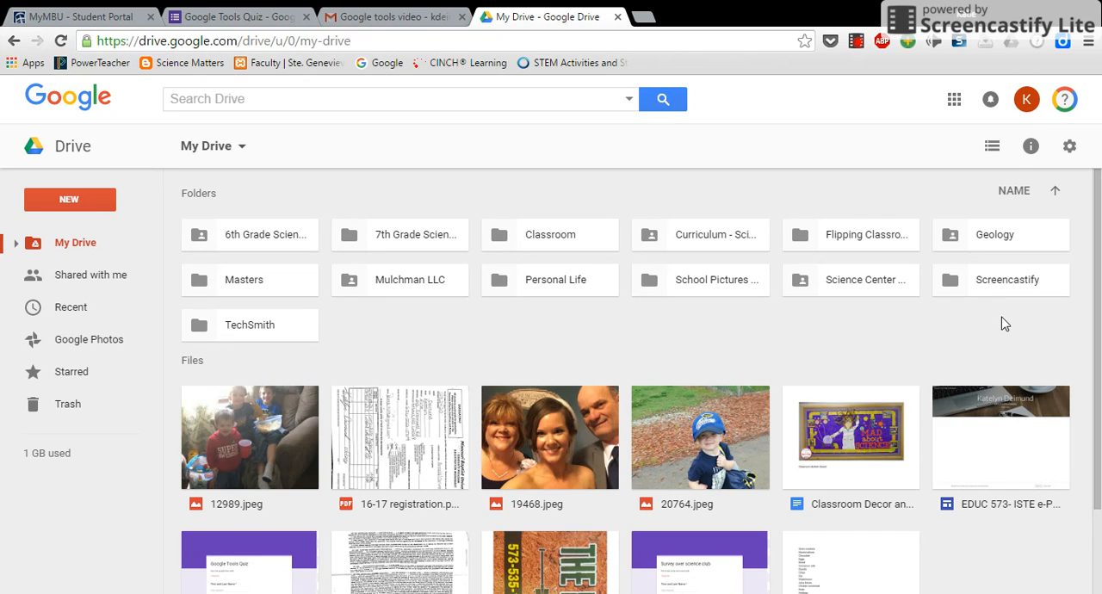
scroll(1058, 495, down, 2)
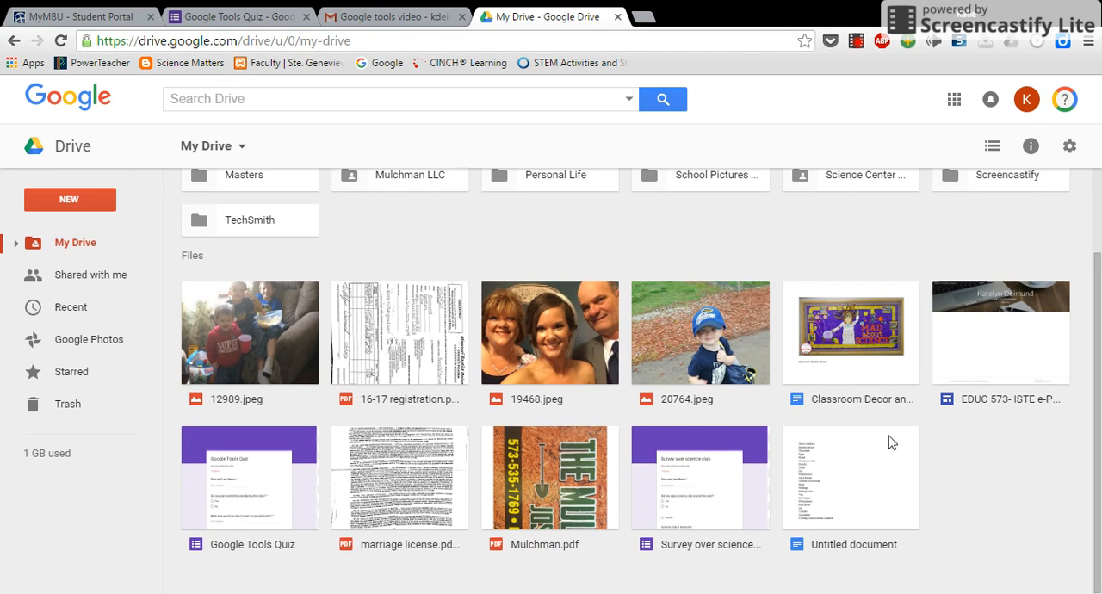
double_click(217, 503)
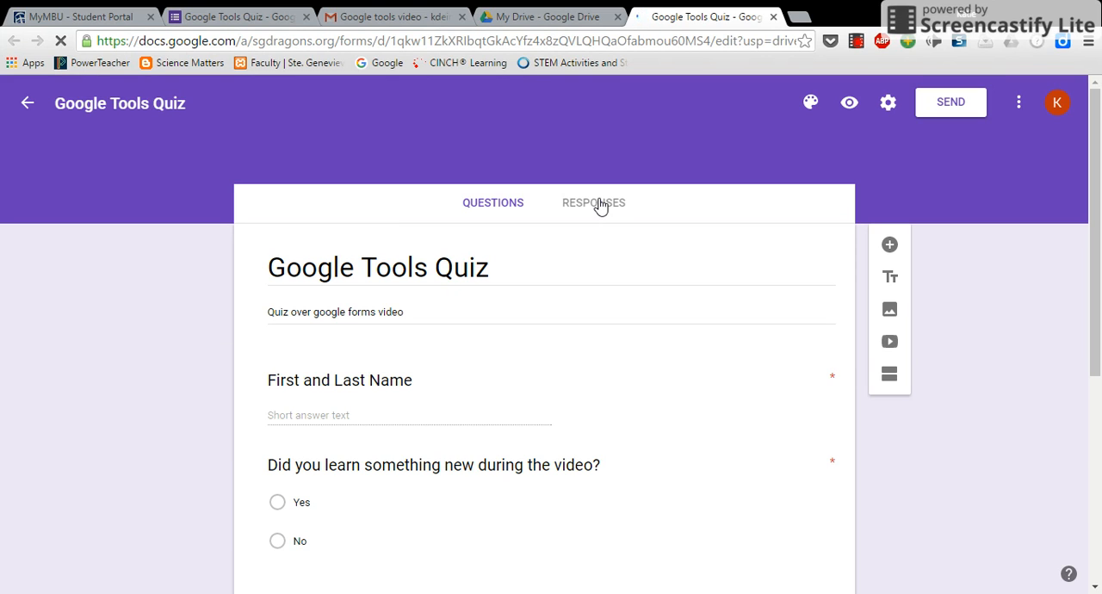
Create a new spreadsheet as the destination for the quiz's responses, keeping the suggested name
click(598, 204)
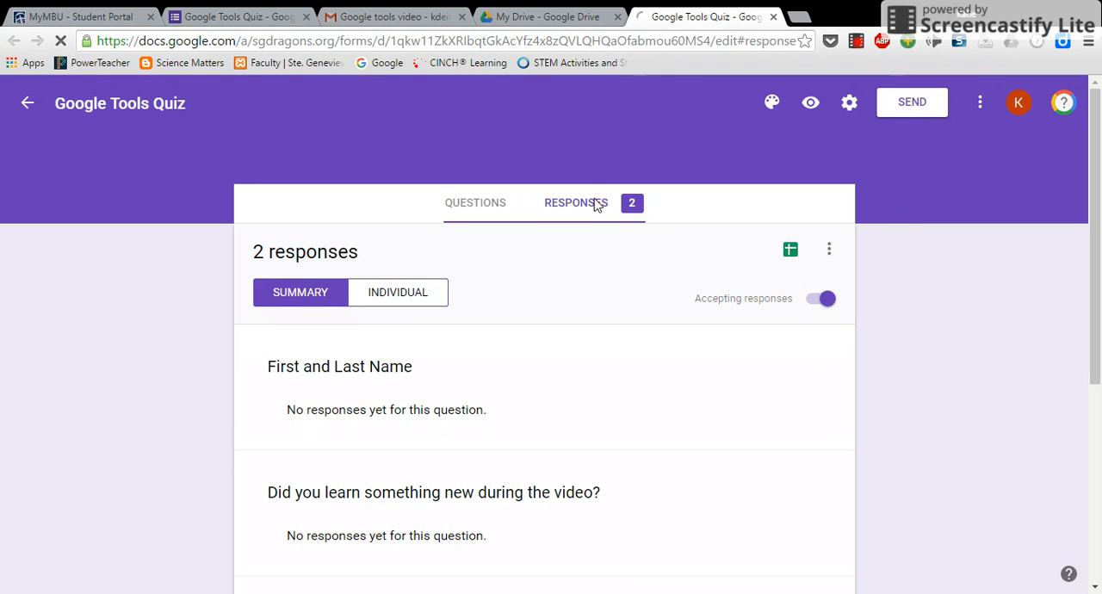
click(798, 257)
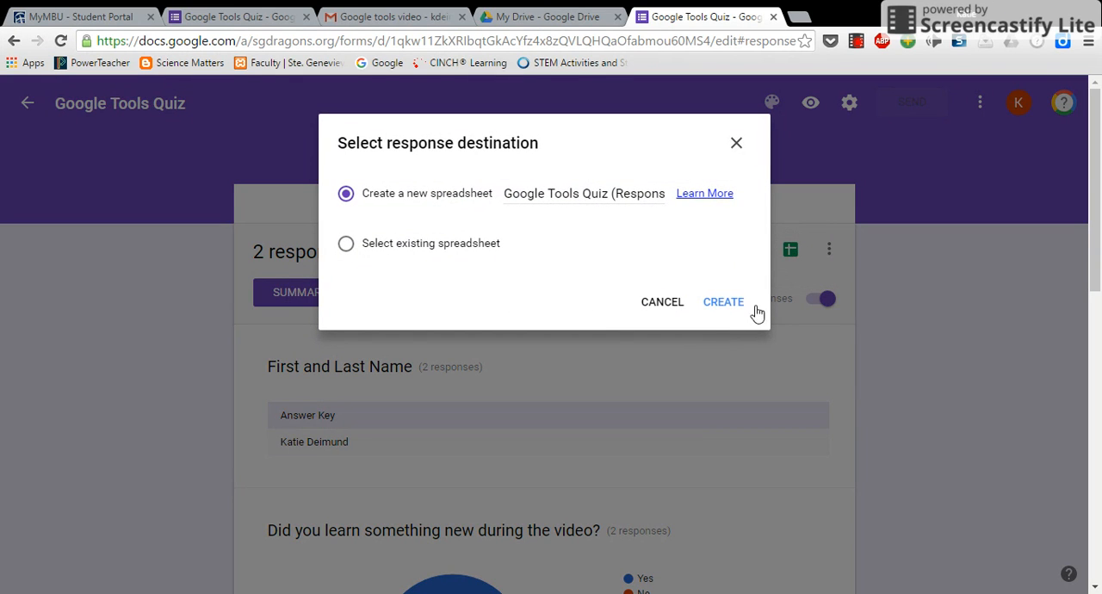
click(737, 302)
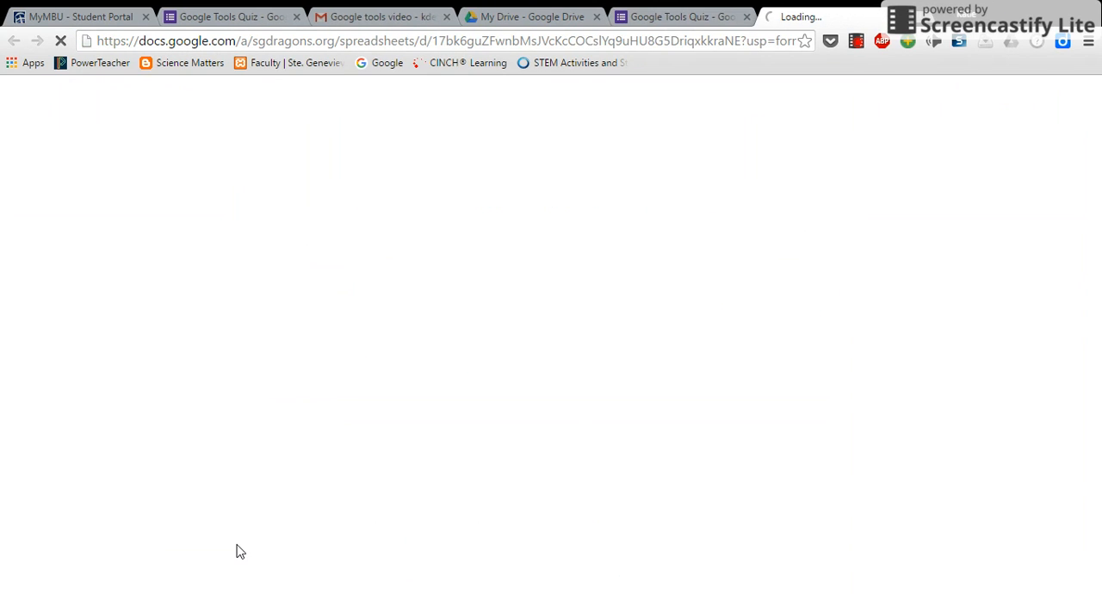